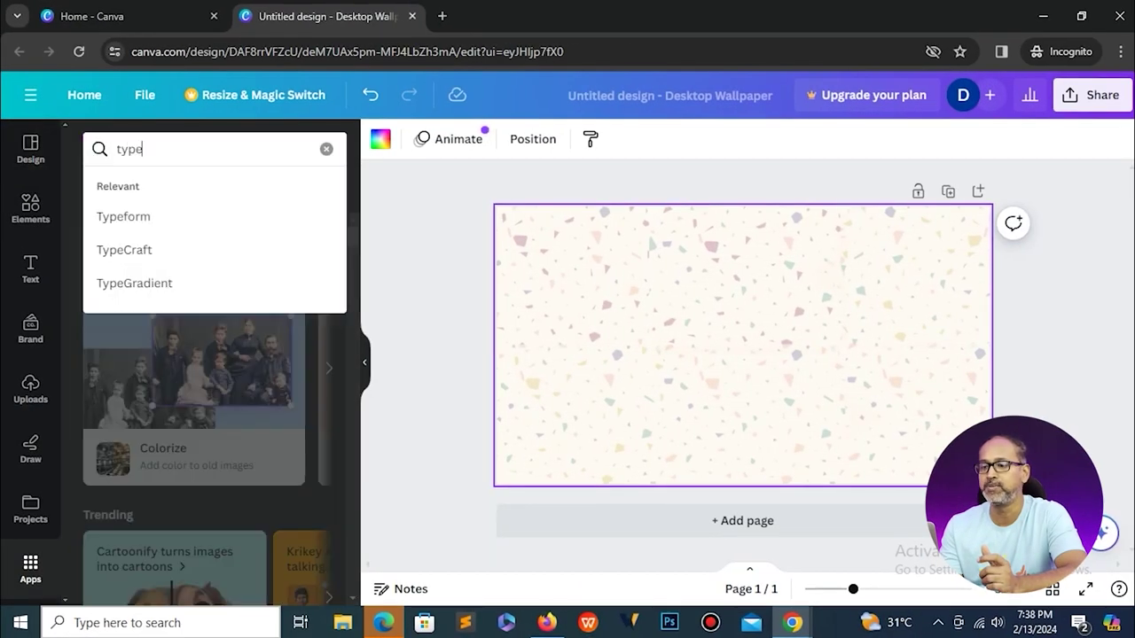
# Open the TypeGradient app and replace its main text with "Welcome to MacWin".
pyautogui.click(139, 281)
pyautogui.click(114, 217)
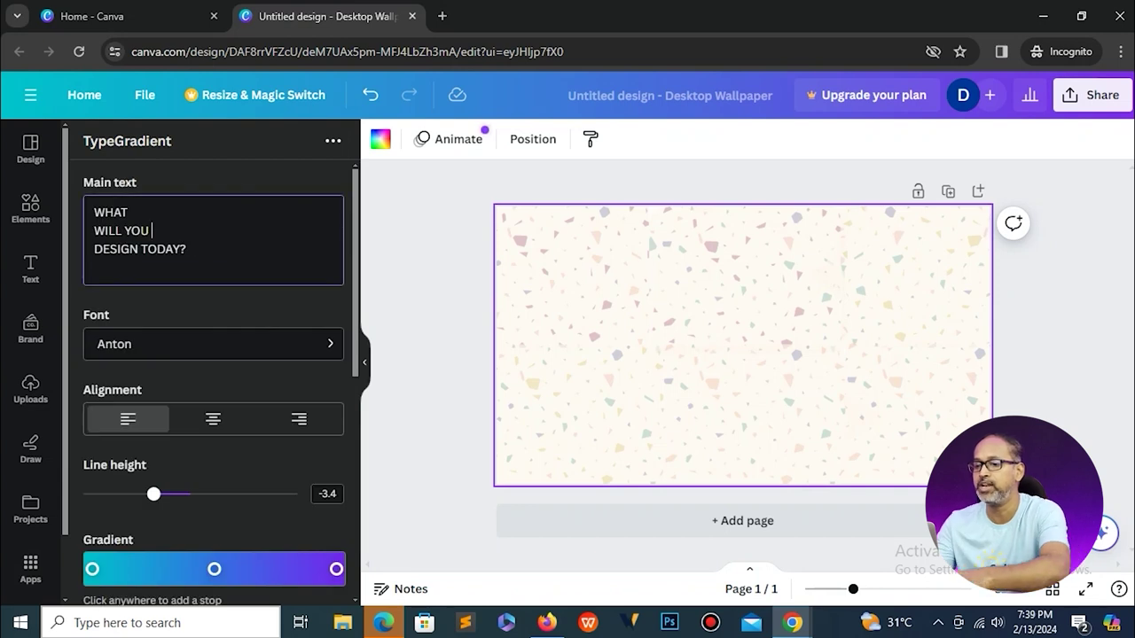
pyautogui.write('Welcome to MacWin')
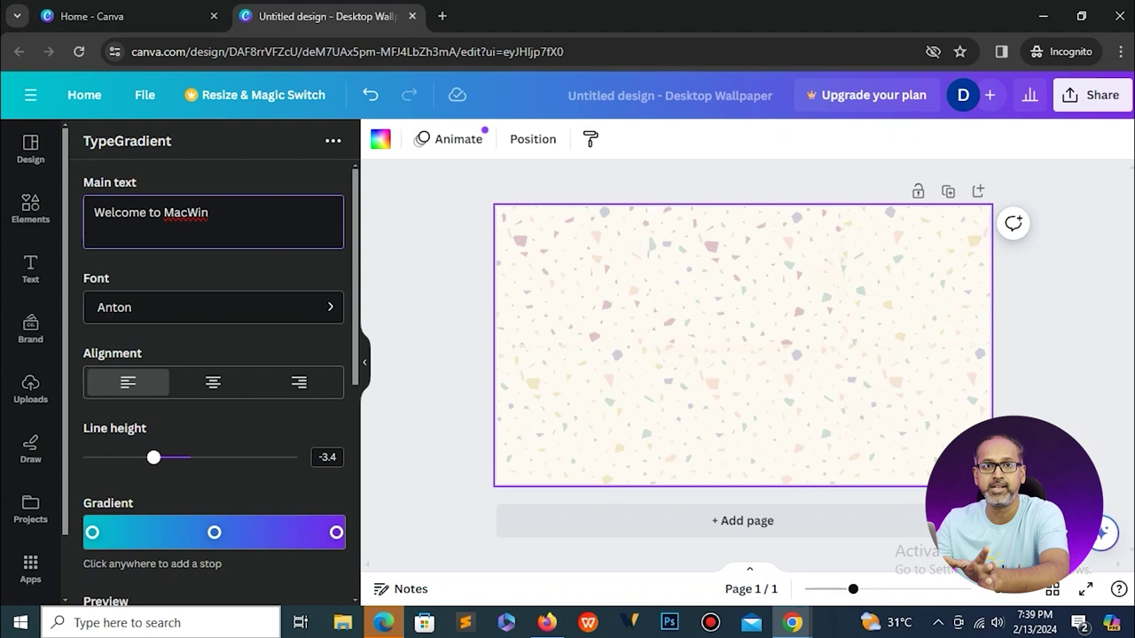
# Set the gradient text to the 10 Pixel font, centre alignment and a line height of 1.8.
pyautogui.click(214, 307)
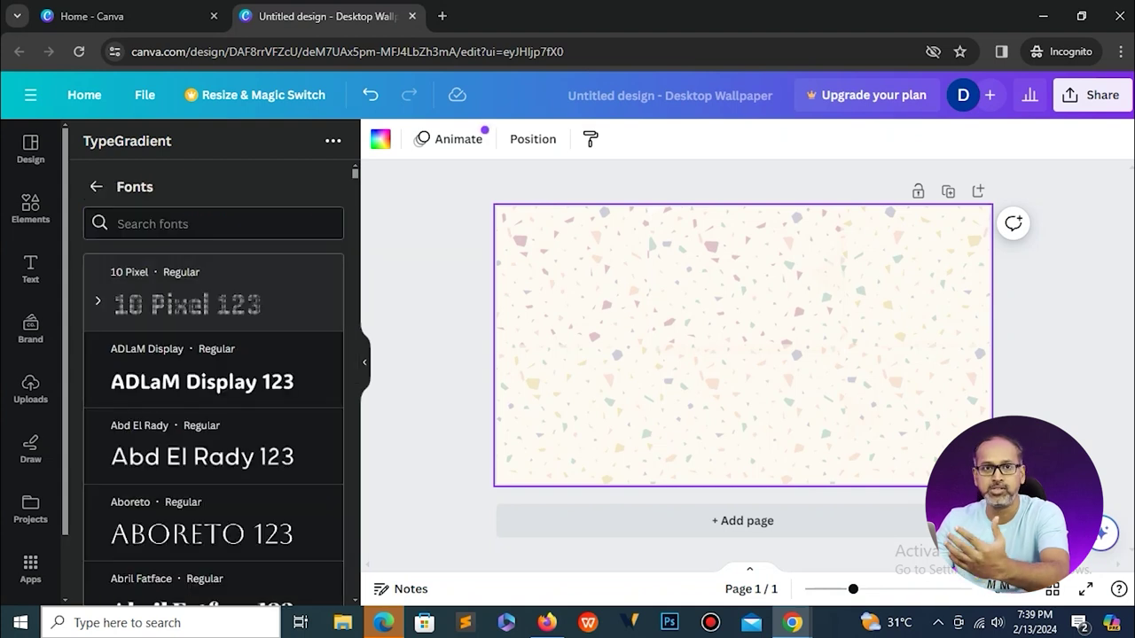
pyautogui.click(214, 306)
pyautogui.click(96, 186)
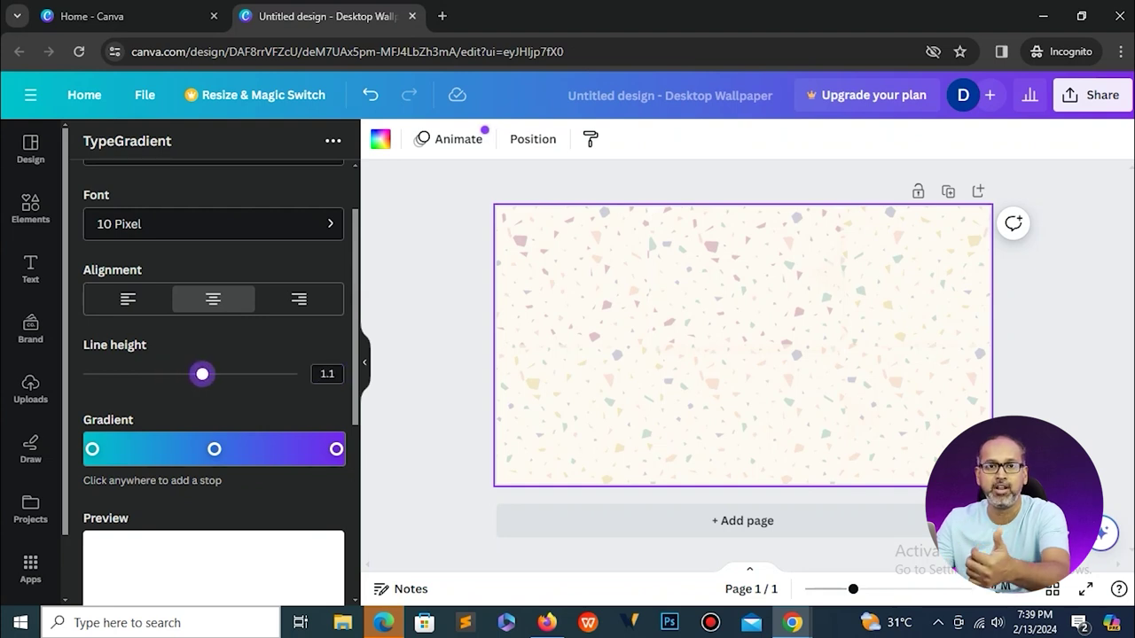
pyautogui.scroll(-3, 213, 372)
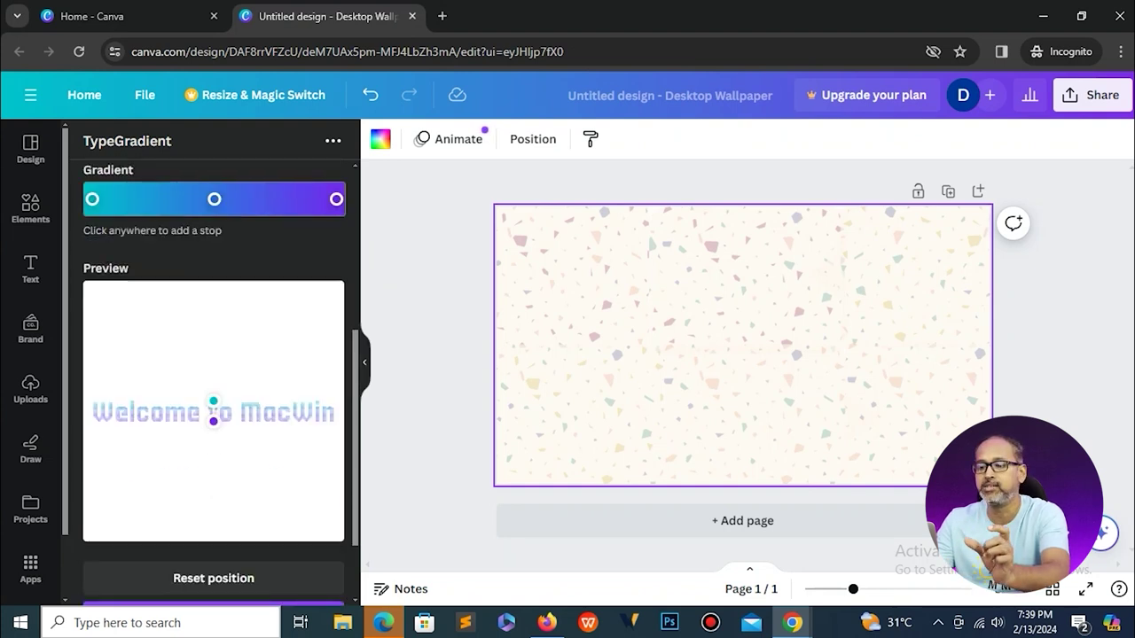
# Try a red #d00000 stop between the gradient's first and middle stops, and delete it again.
pyautogui.scroll(1, 213, 373)
pyautogui.click(101, 283)
pyautogui.click(322, 418)
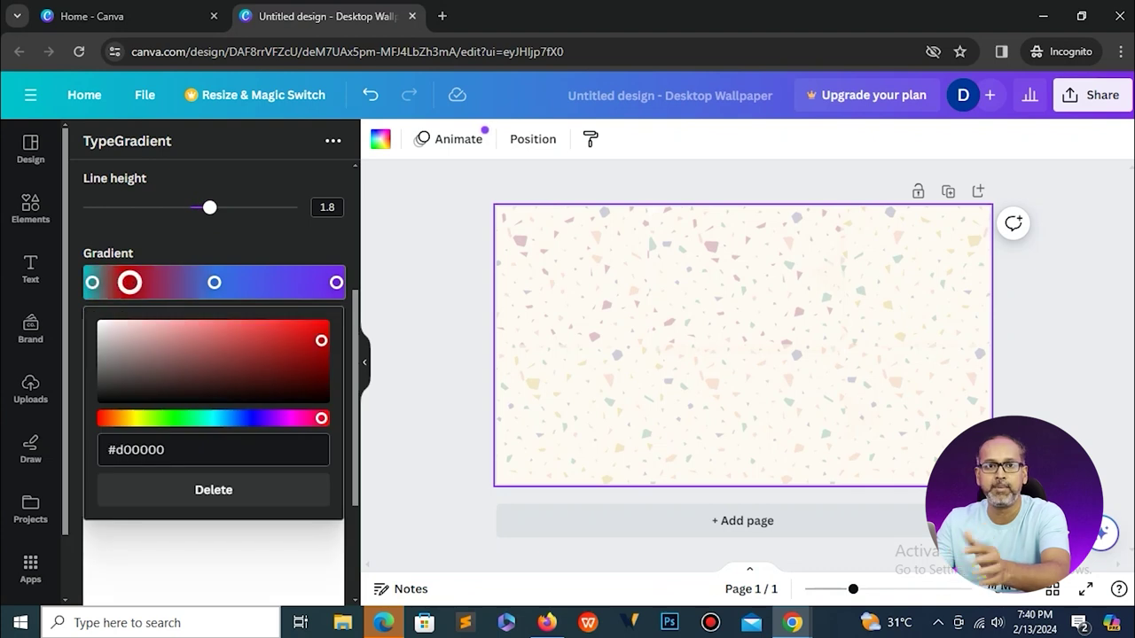
pyautogui.click(92, 283)
pyautogui.click(133, 282)
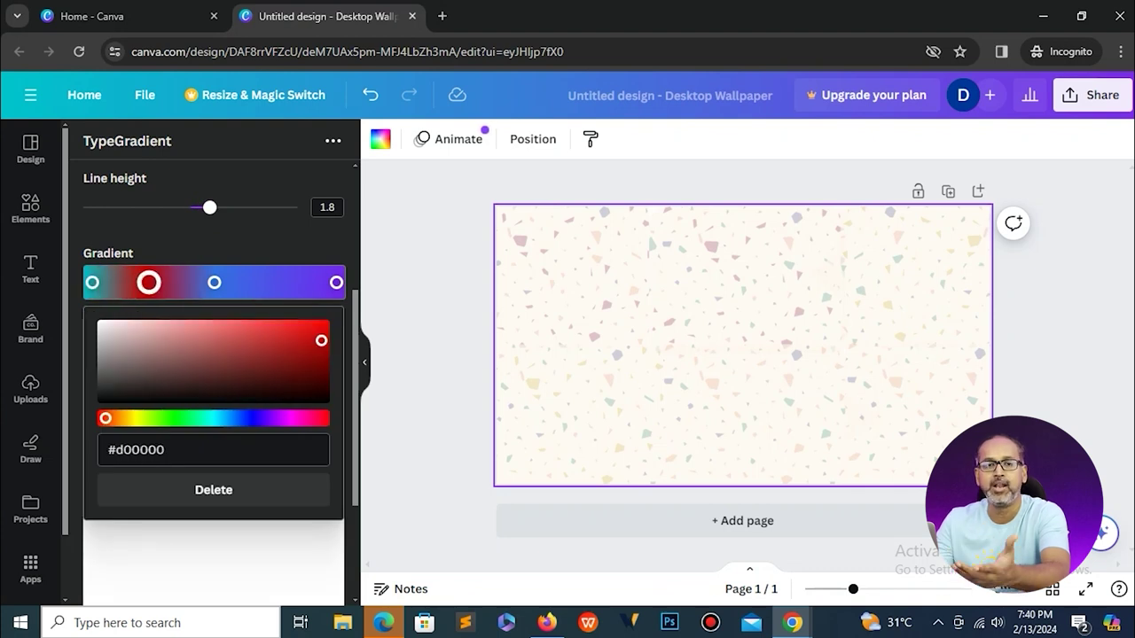
pyautogui.click(214, 490)
# Recolour the gradient stops: bright cyan #18f5ff at the start, greyish blue in the middle and vivid purple at the end.
pyautogui.click(92, 282)
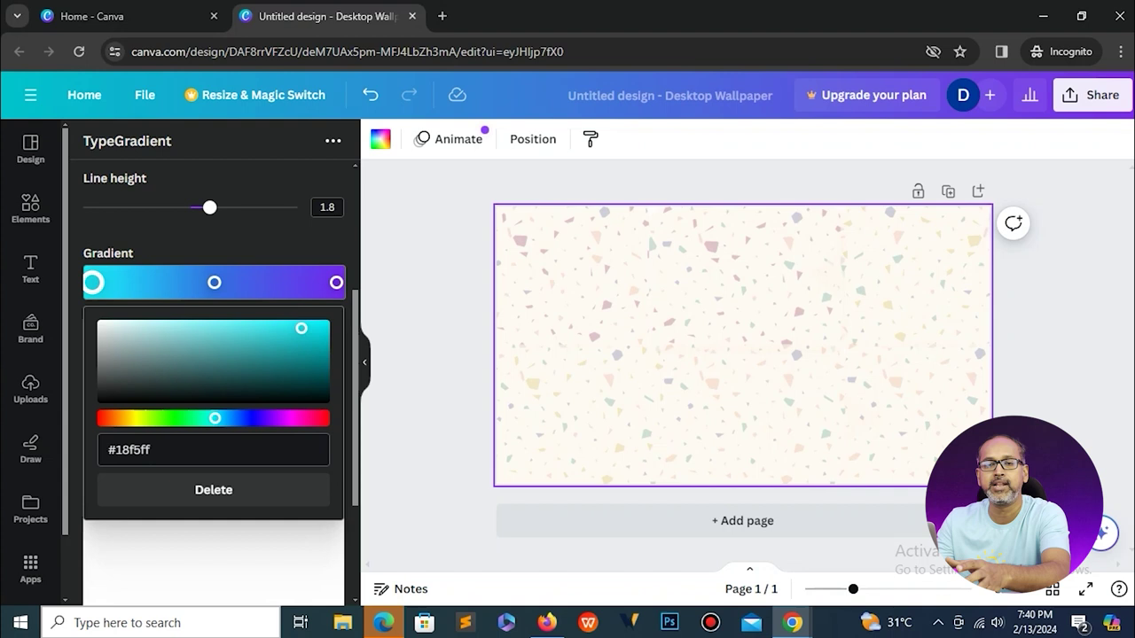
pyautogui.click(336, 283)
pyautogui.click(214, 283)
pyautogui.moveTo(274, 335); pyautogui.dragTo(207, 344)
pyautogui.click(240, 248)
pyautogui.scroll(-1, 214, 381)
pyautogui.scroll(1, 214, 382)
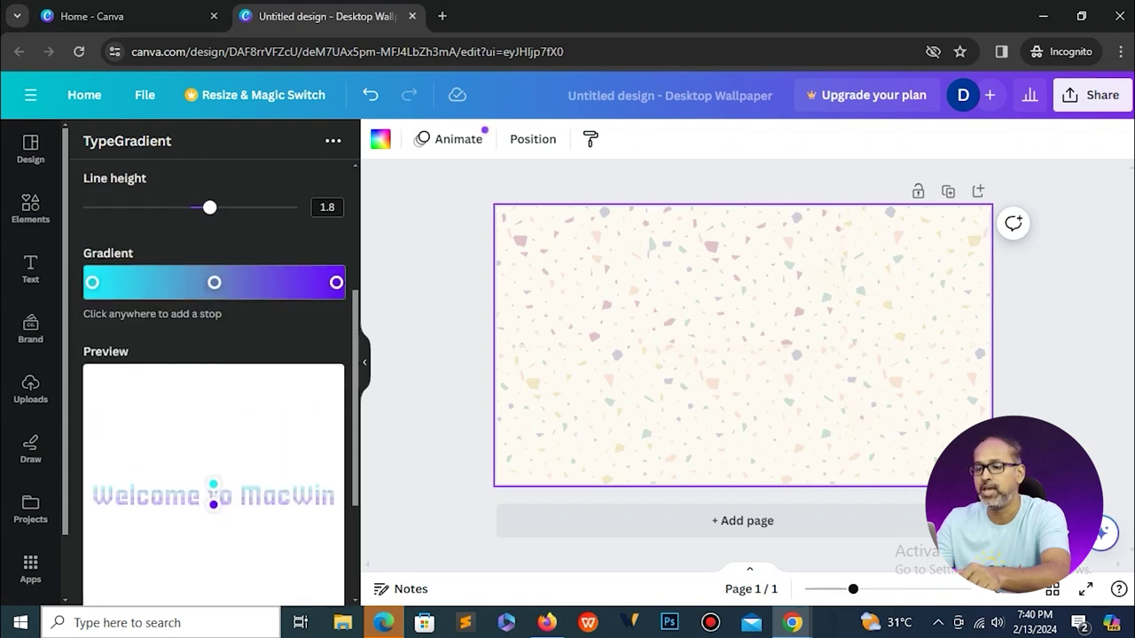
# Add the gradient text to the page and enlarge it to span the full page width.
pyautogui.scroll(-2, 214, 382)
pyautogui.click(214, 536)
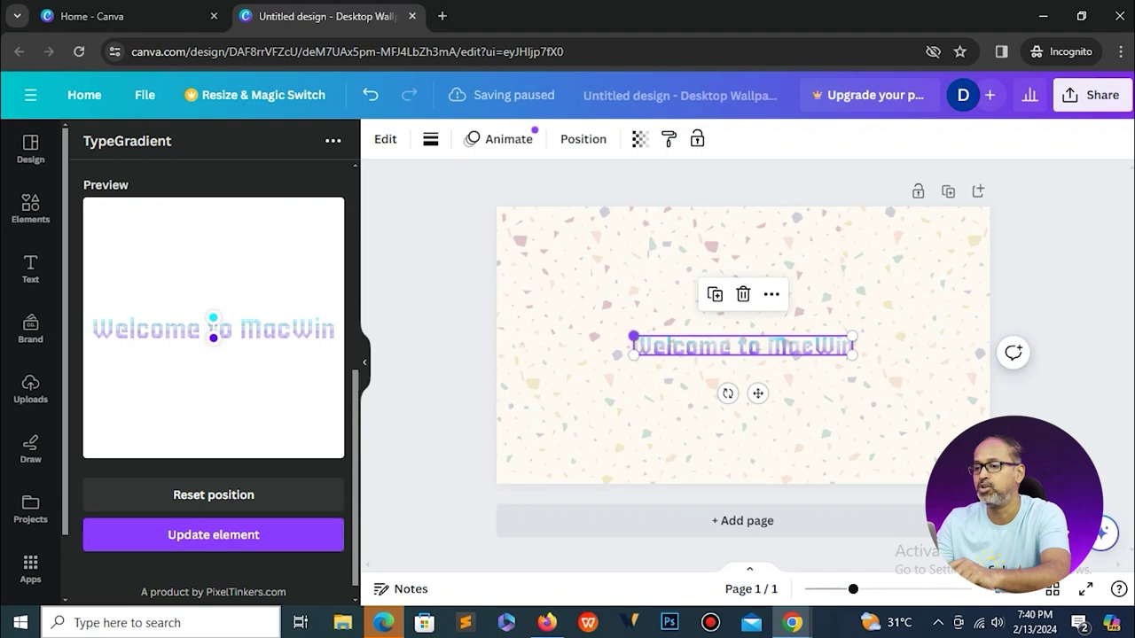
pyautogui.moveTo(634, 336); pyautogui.dragTo(511, 325)
pyautogui.moveTo(852, 354); pyautogui.dragTo(979, 365)
# Recolour the gradient's first stop green #2aff18 and its last stop dark purple, stretching the gradient horizontally across the preview text.
pyautogui.click(93, 428)
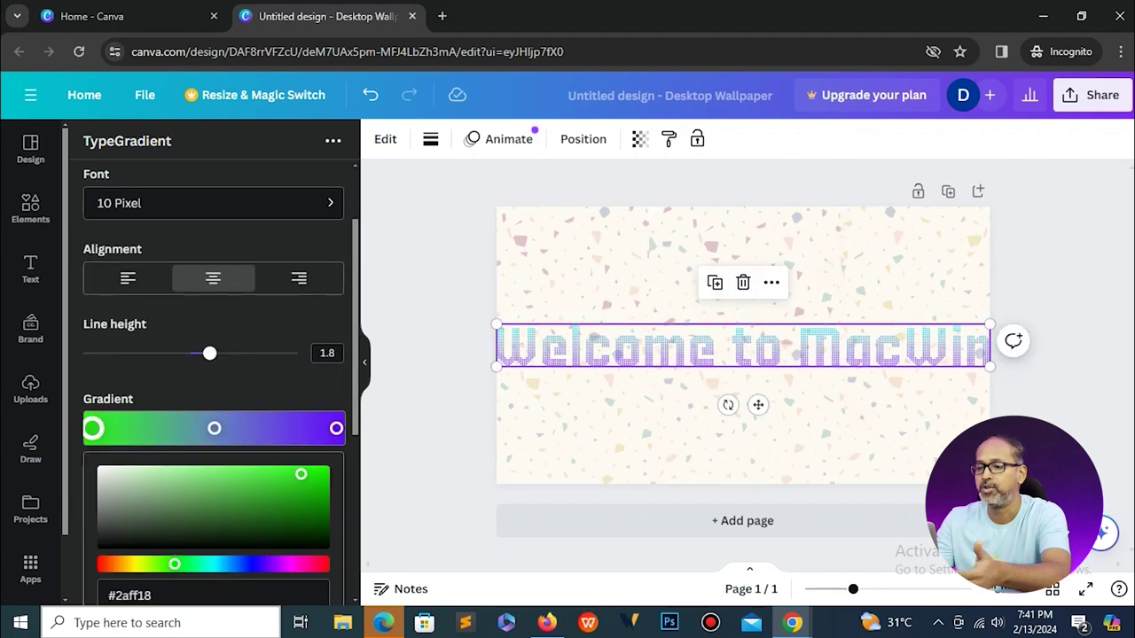
pyautogui.click(93, 429)
pyautogui.scroll(-2, 214, 381)
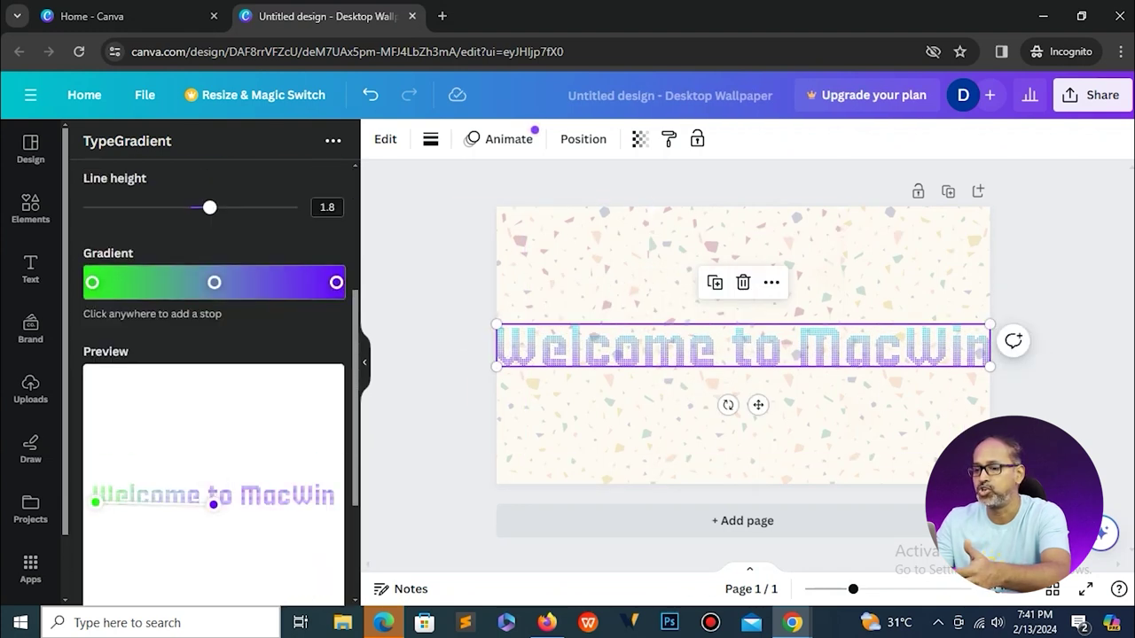
pyautogui.click(336, 282)
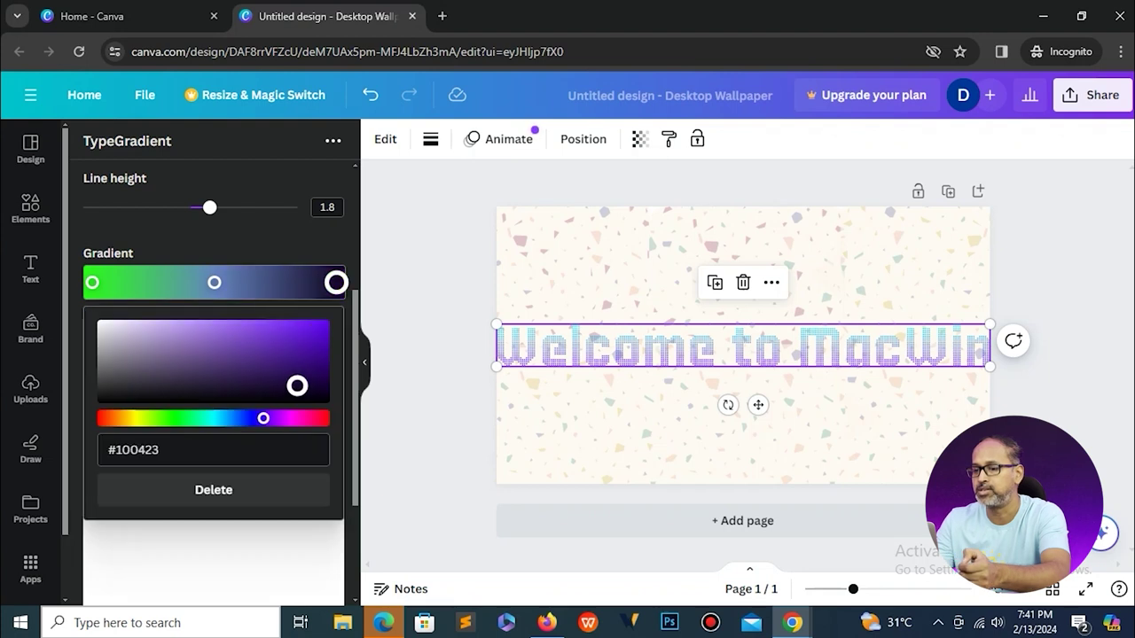
pyautogui.moveTo(304, 379); pyautogui.dragTo(305, 381)
pyautogui.press('Escape')
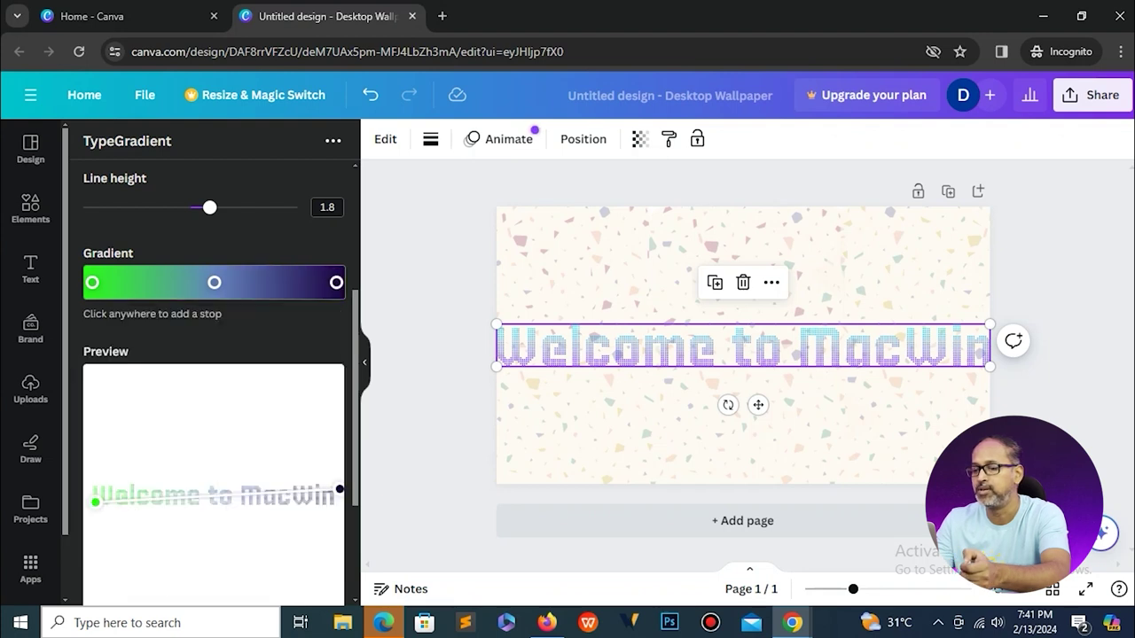
# Darken the gradient's first stop to a very dark green and update the text element on the page.
pyautogui.click(93, 282)
pyautogui.moveTo(226, 384); pyautogui.dragTo(225, 386)
pyautogui.press('Escape')
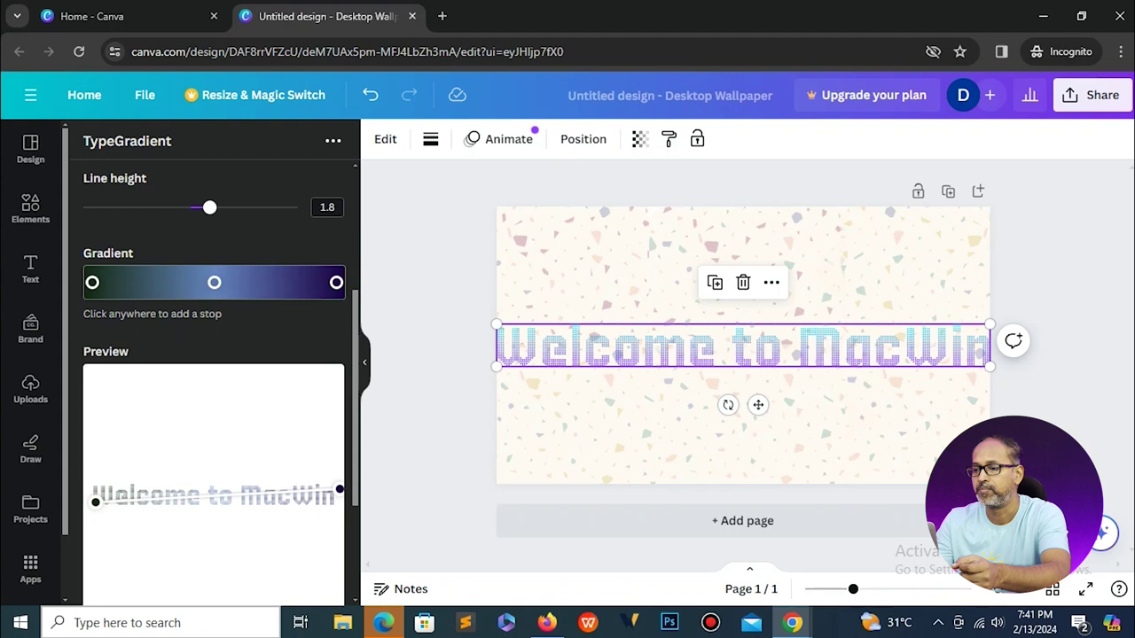
pyautogui.scroll(-3, 214, 443)
pyautogui.click(214, 514)
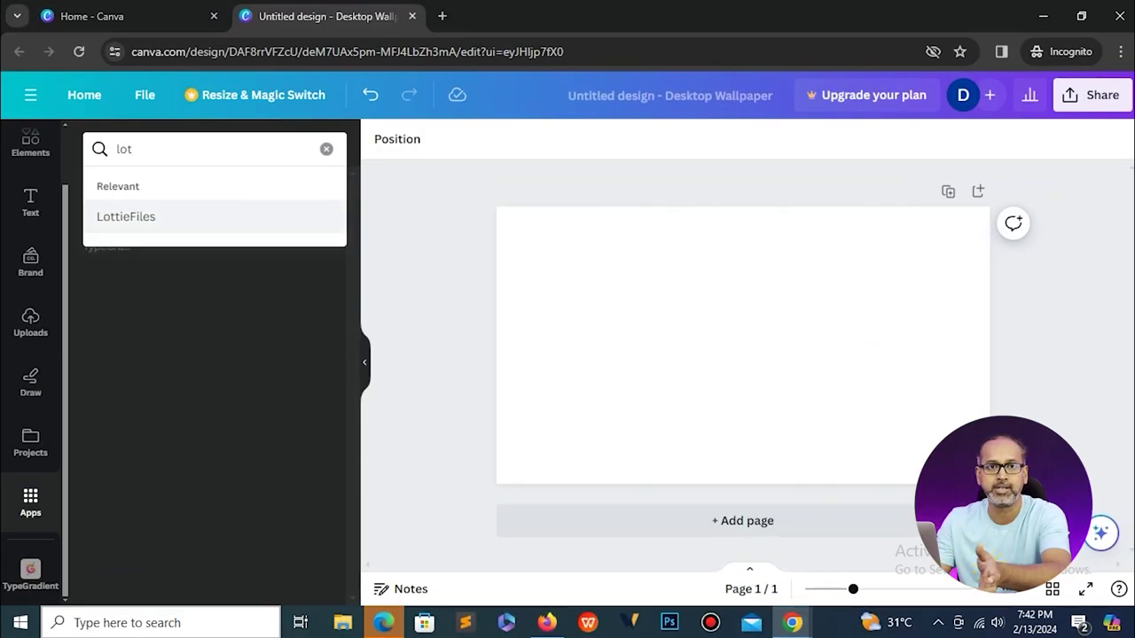
# Open the LottieFiles app and search its animations for "Youtube Subscribe".
pyautogui.press('Return')
pyautogui.click(110, 206)
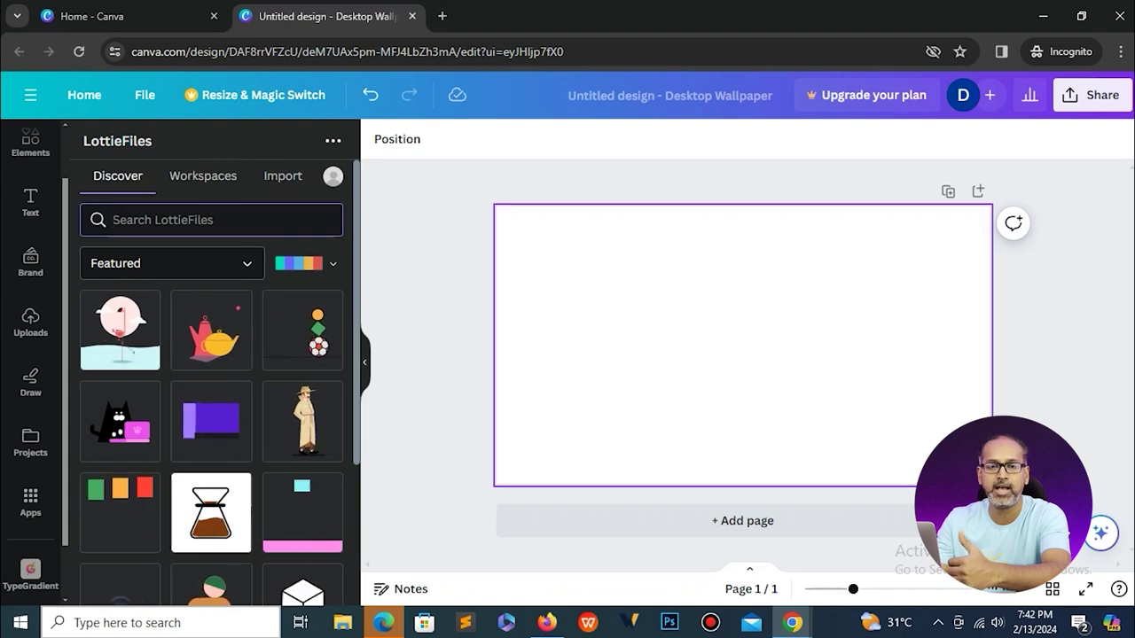
pyautogui.write('Youtube Subscribe')
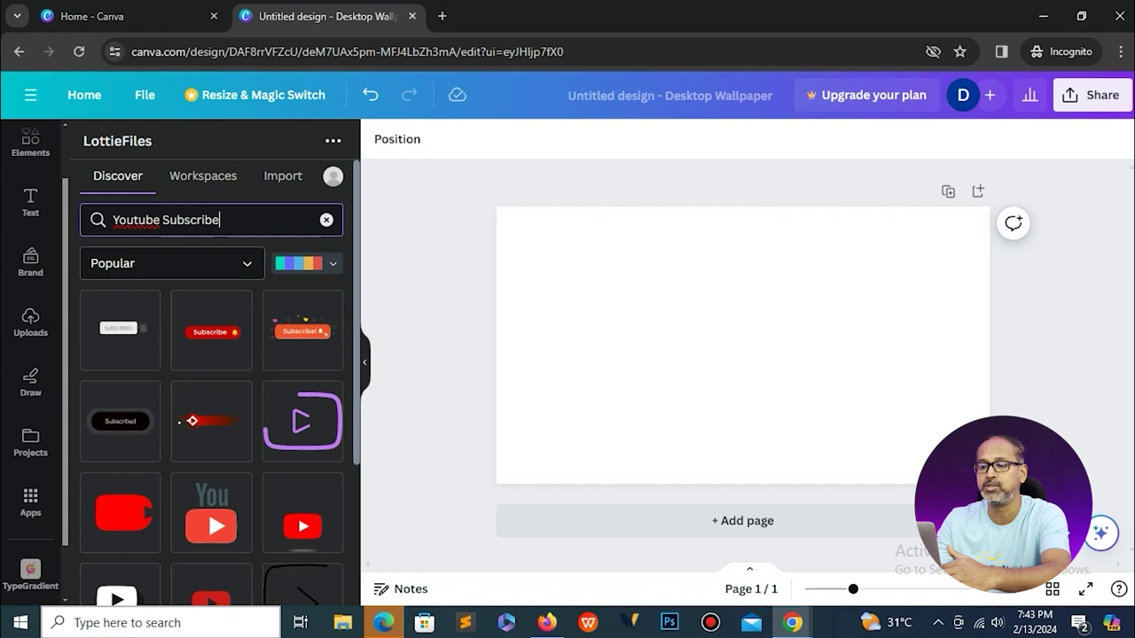
pyautogui.scroll(-3, 213, 381)
pyautogui.scroll(3, 213, 382)
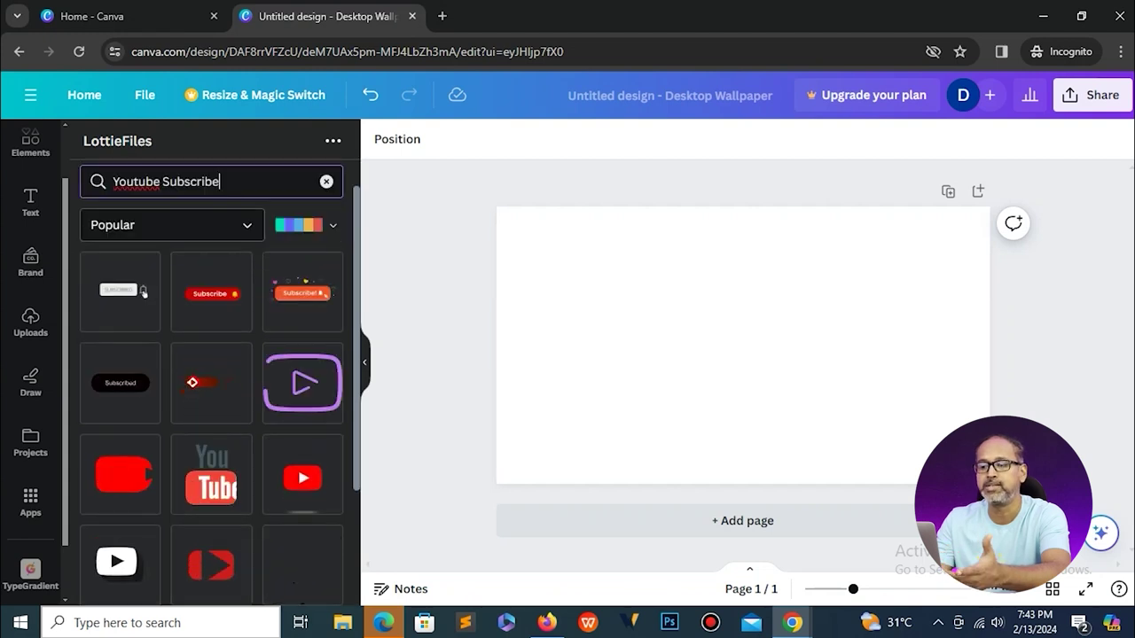
# Open the red Subscribe button animation with the yellow bell and show its colour palette options.
pyautogui.click(114, 298)
pyautogui.scroll(-1, 213, 497)
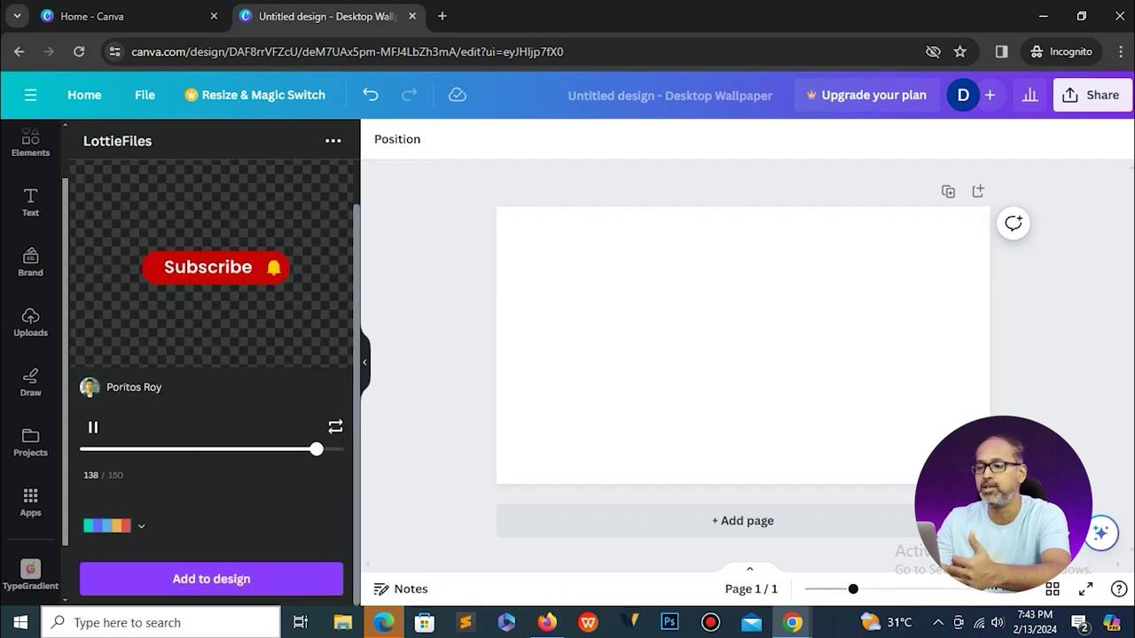
pyautogui.click(141, 528)
pyautogui.scroll(-3, 141, 528)
pyautogui.scroll(3, 141, 528)
pyautogui.scroll(-3, 213, 444)
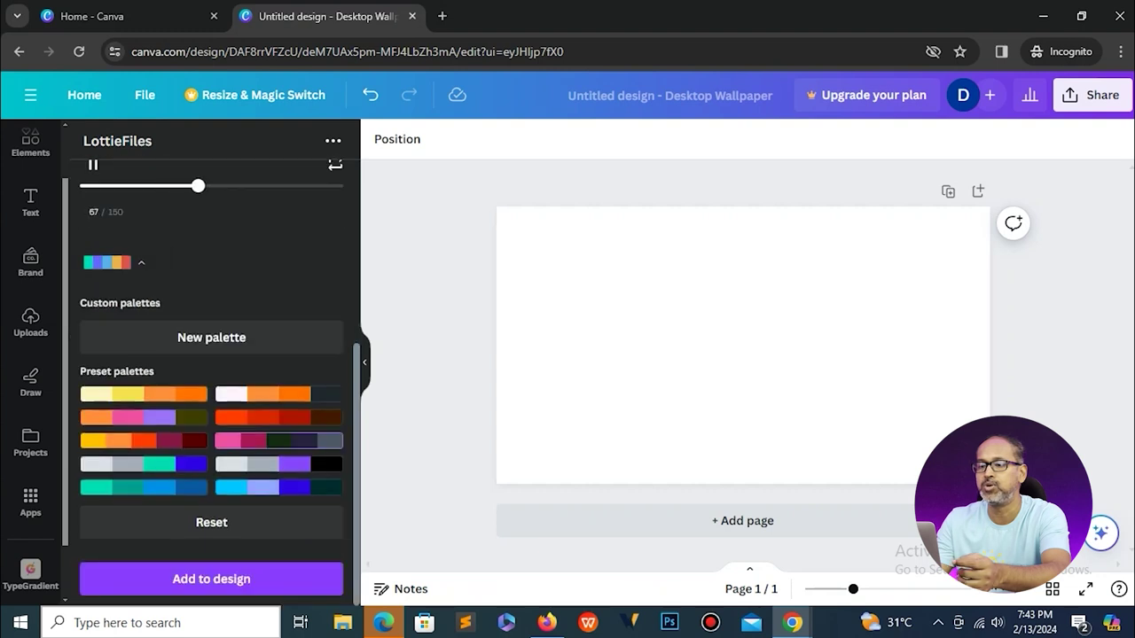
# Try the preset palette of pink, crimson, dark green and slate on the Subscribe animation.
pyautogui.click(279, 441)
pyautogui.scroll(3, 279, 442)
pyautogui.scroll(-2, 279, 442)
pyautogui.click(370, 95)
pyautogui.scroll(2, 212, 426)
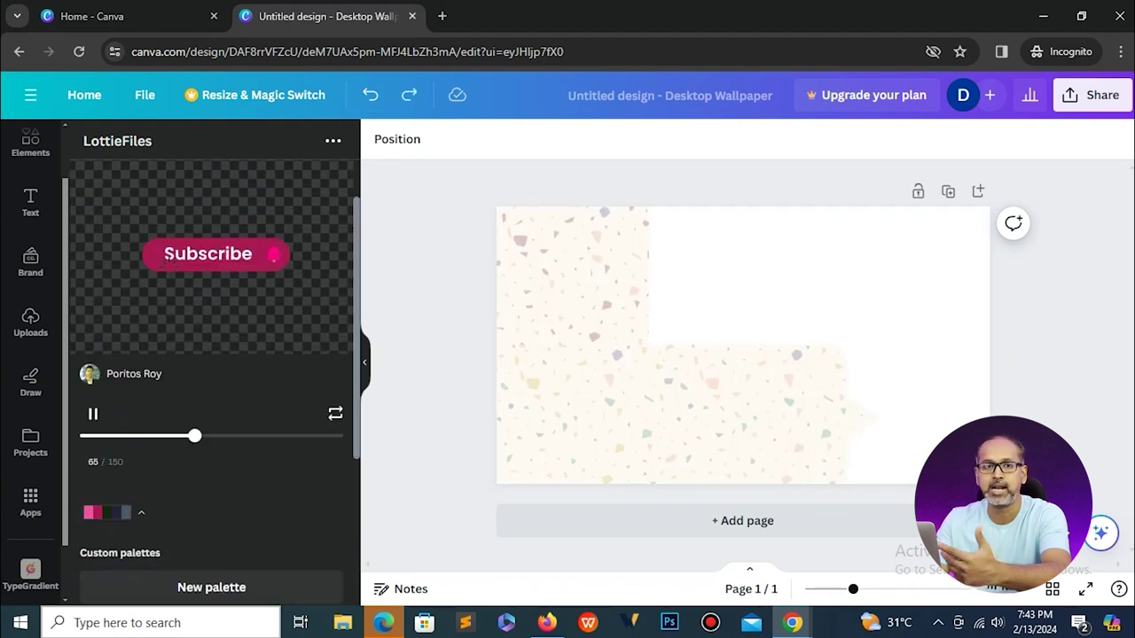
pyautogui.scroll(-3, 213, 425)
pyautogui.click(141, 263)
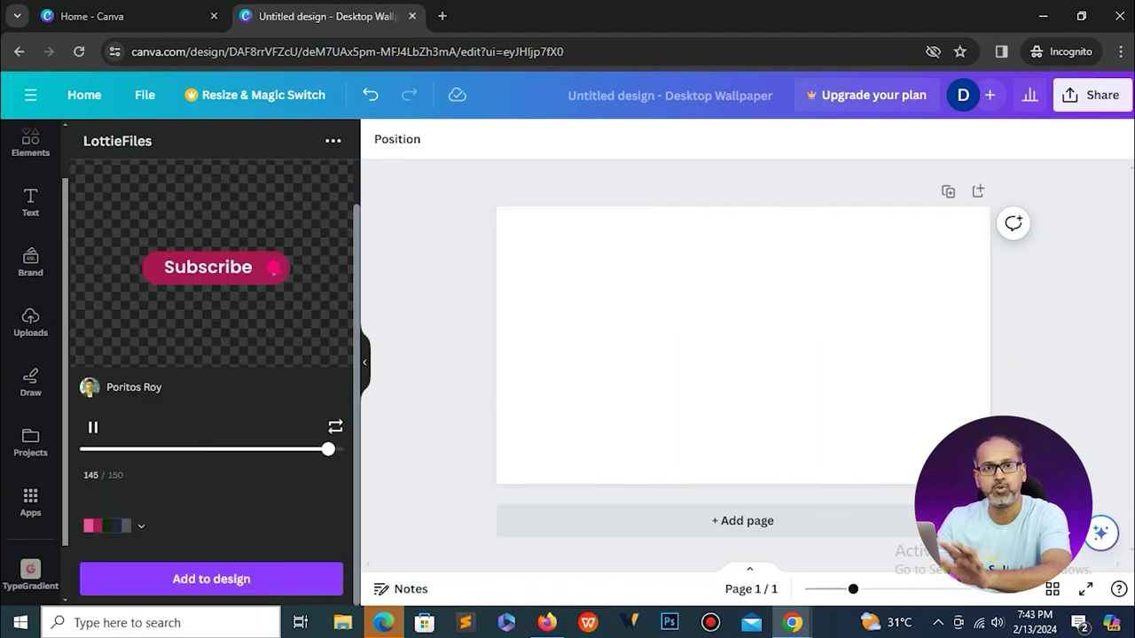
# Build a custom palette of teal, purple and two bright reds for the Subscribe animation.
pyautogui.click(141, 526)
pyautogui.click(93, 377)
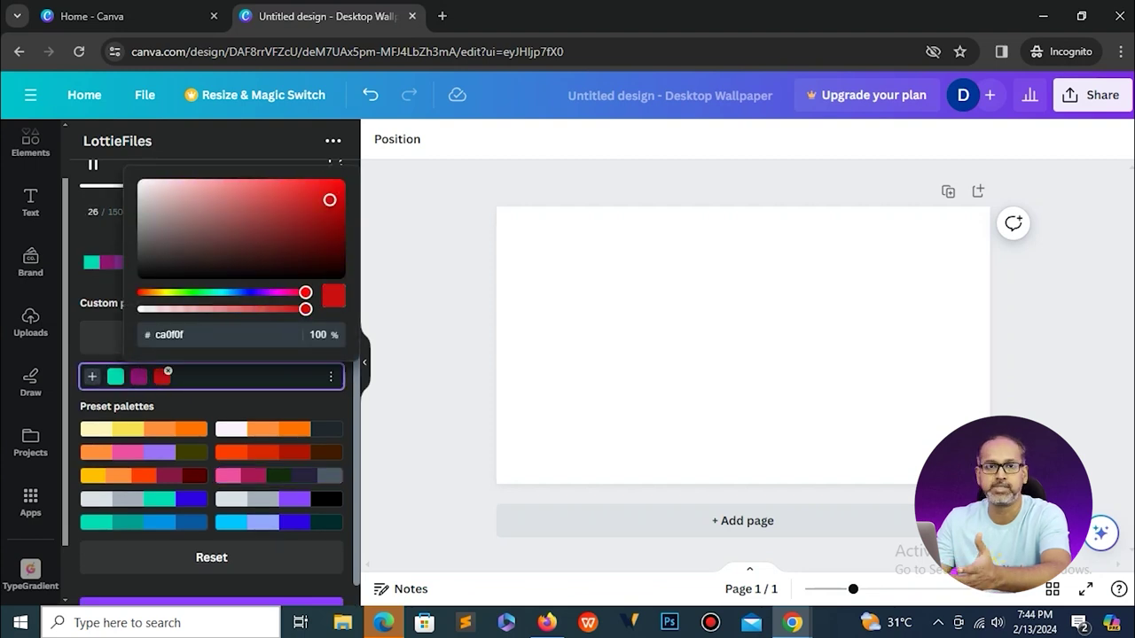
pyautogui.click(92, 377)
pyautogui.moveTo(222, 293); pyautogui.dragTo(302, 293)
pyautogui.moveTo(307, 198); pyautogui.dragTo(341, 186)
pyautogui.click(221, 406)
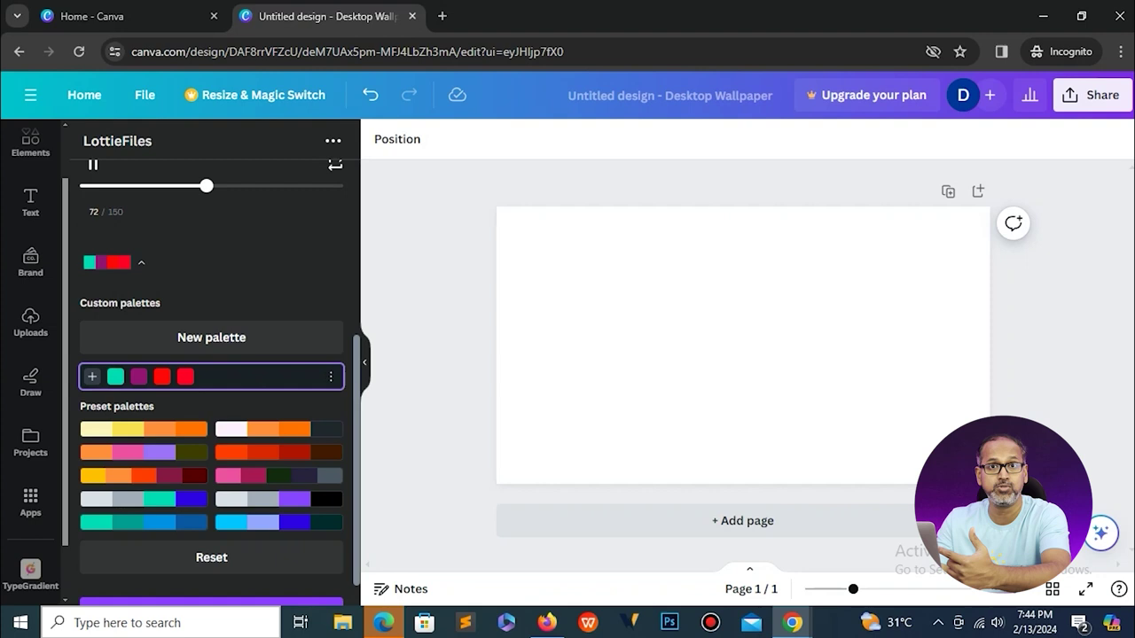
pyautogui.scroll(3, 212, 381)
pyautogui.scroll(-1, 211, 382)
pyautogui.scroll(1, 211, 381)
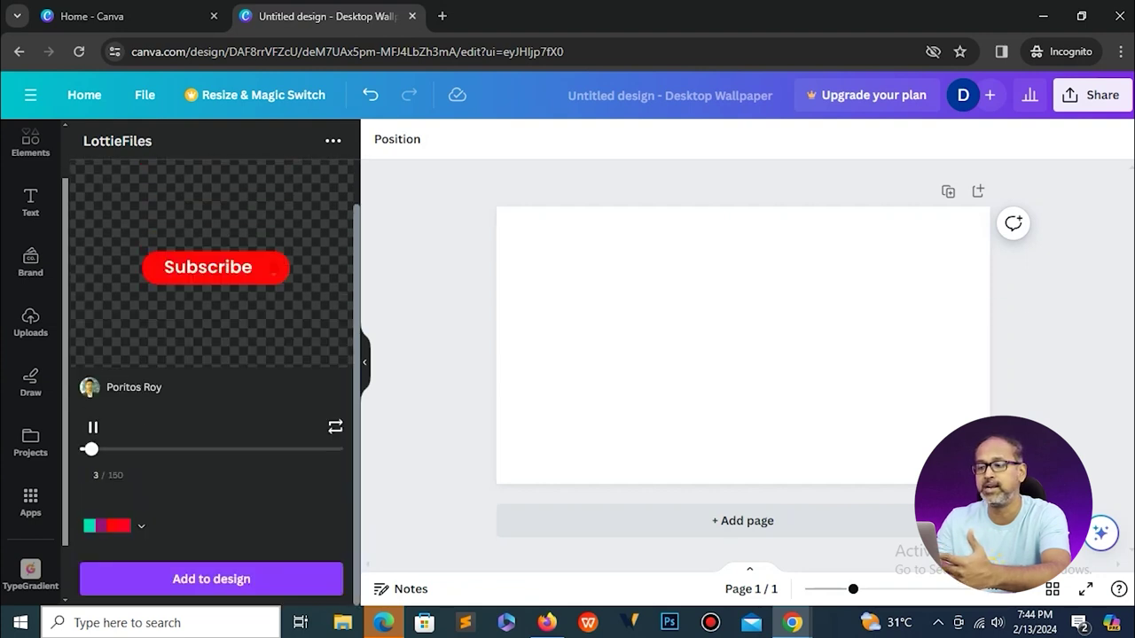
# Change the custom palette's fourth colour to orange-yellow.
pyautogui.scroll(-3, 211, 381)
pyautogui.click(185, 377)
pyautogui.moveTo(301, 292); pyautogui.dragTo(157, 293)
pyautogui.click(222, 406)
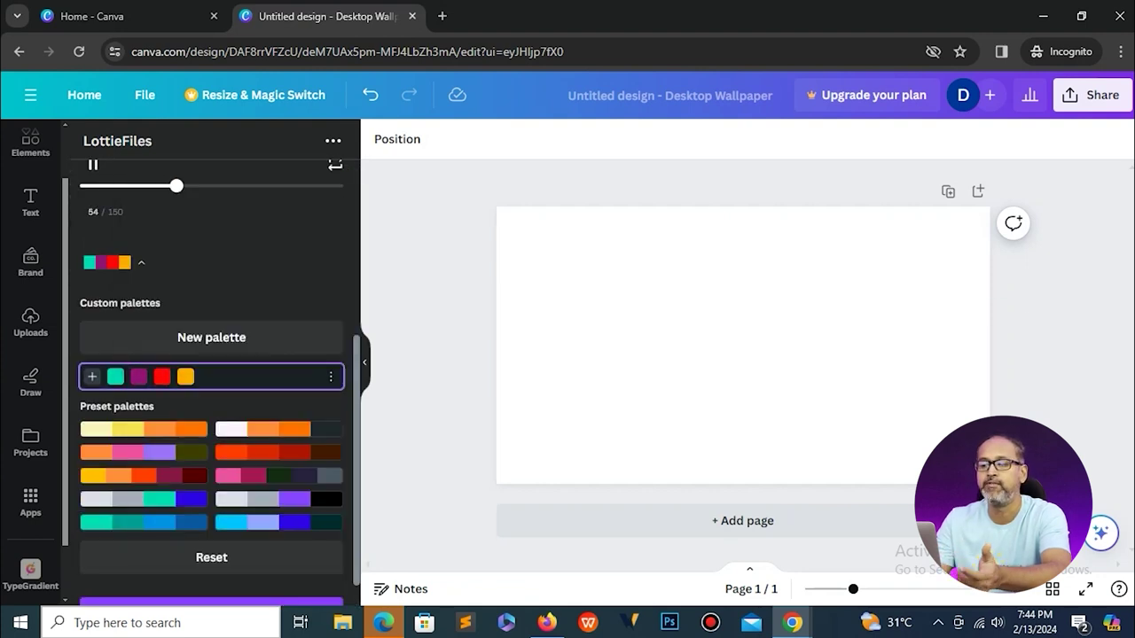
pyautogui.scroll(2, 212, 381)
pyautogui.scroll(1, 212, 382)
pyautogui.scroll(-2, 212, 381)
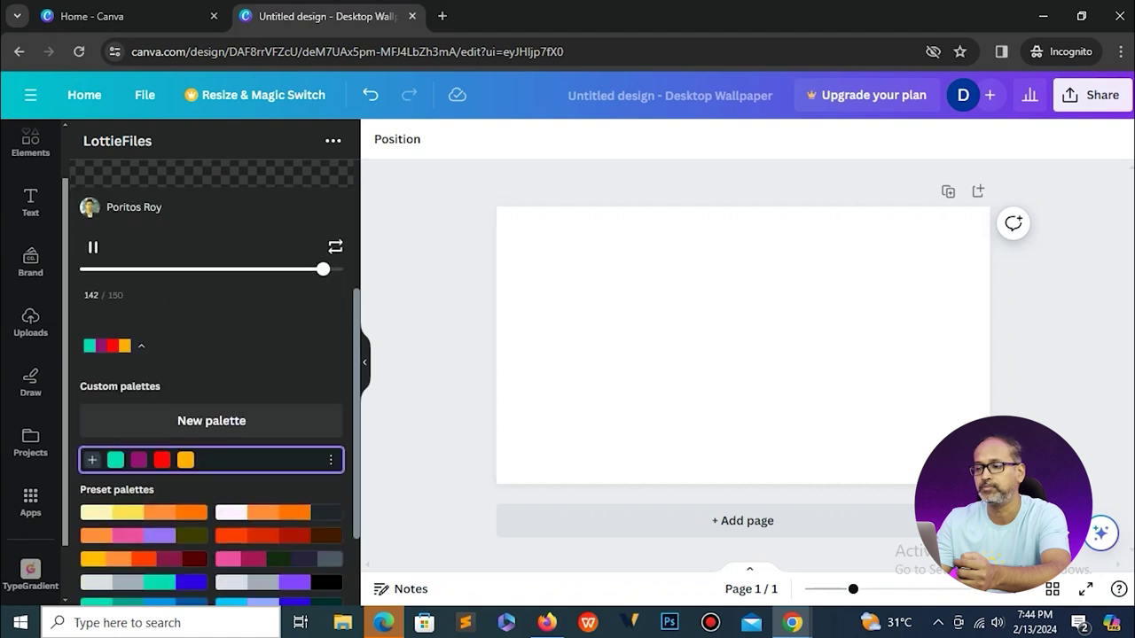
# Change the custom palette's second colour to bright green.
pyautogui.click(140, 460)
pyautogui.moveTo(284, 376); pyautogui.dragTo(196, 376)
pyautogui.press('Escape')
pyautogui.scroll(3, 211, 382)
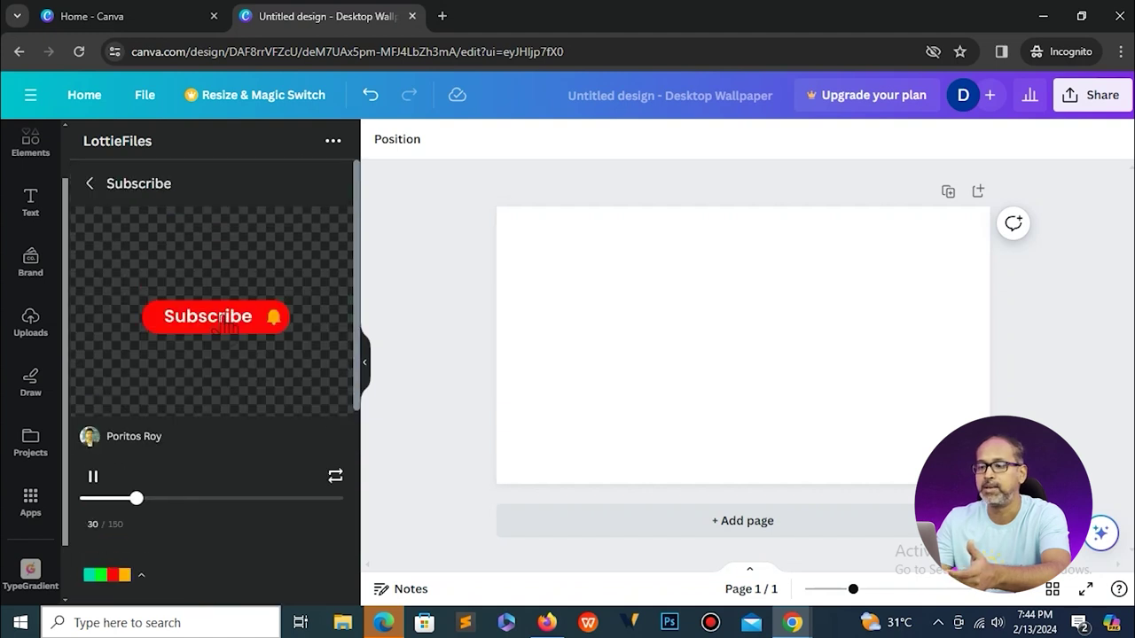
# Add the recoloured Subscribe animation to the design and enlarge it on the page.
pyautogui.scroll(-4, 211, 381)
pyautogui.click(211, 579)
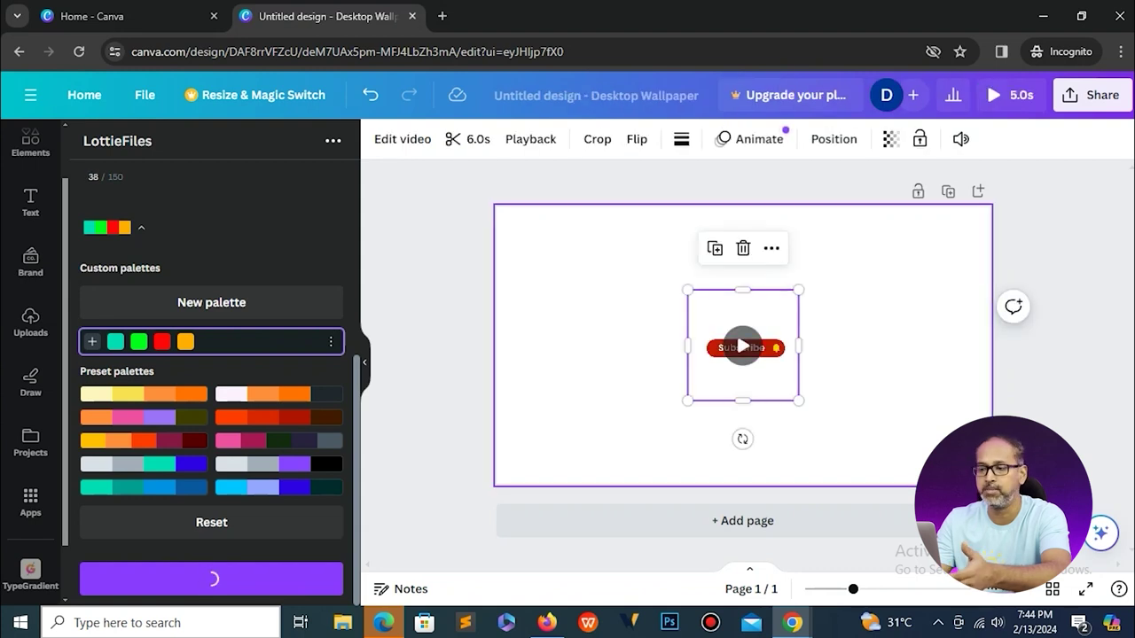
pyautogui.click(605, 373)
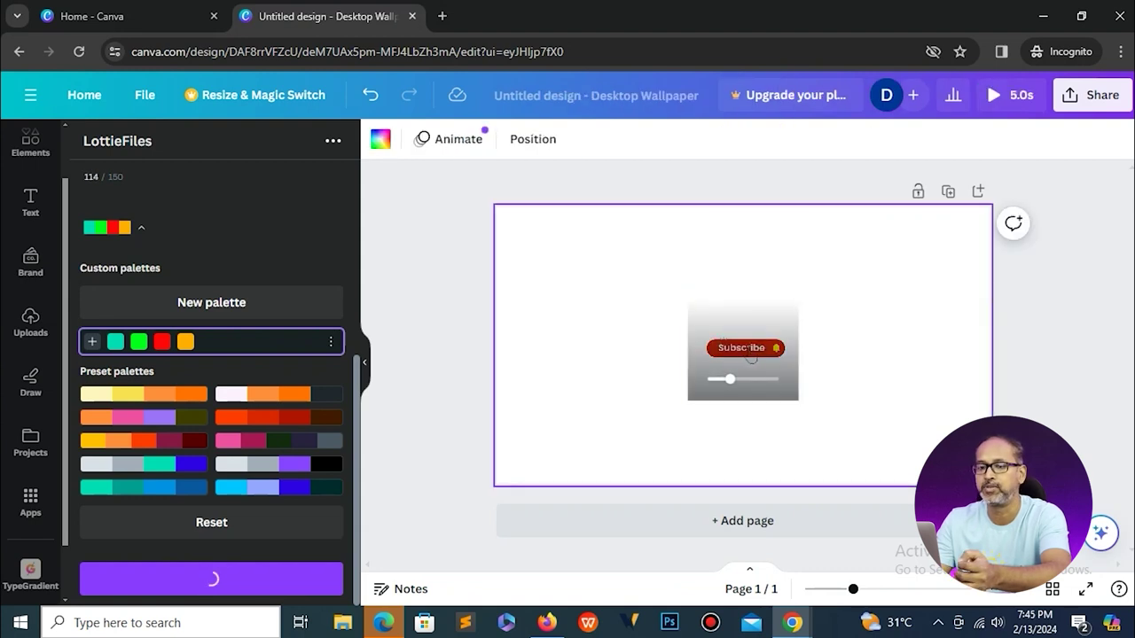
pyautogui.moveTo(743, 345); pyautogui.dragTo(658, 366)
pyautogui.moveTo(601, 422); pyautogui.dragTo(538, 484)
pyautogui.moveTo(715, 308); pyautogui.dragTo(867, 157)
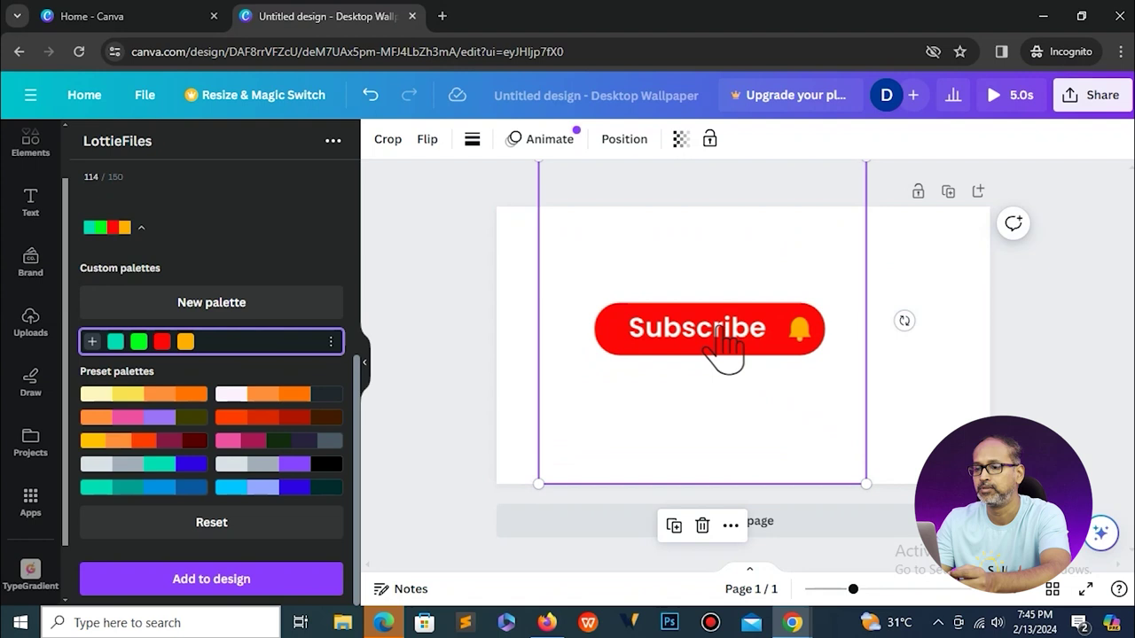
pyautogui.click(115, 341)
pyautogui.click(132, 484)
pyautogui.click(332, 373)
pyautogui.click(139, 342)
pyautogui.click(139, 373)
pyautogui.click(257, 268)
pyautogui.scroll(1, 279, 417)
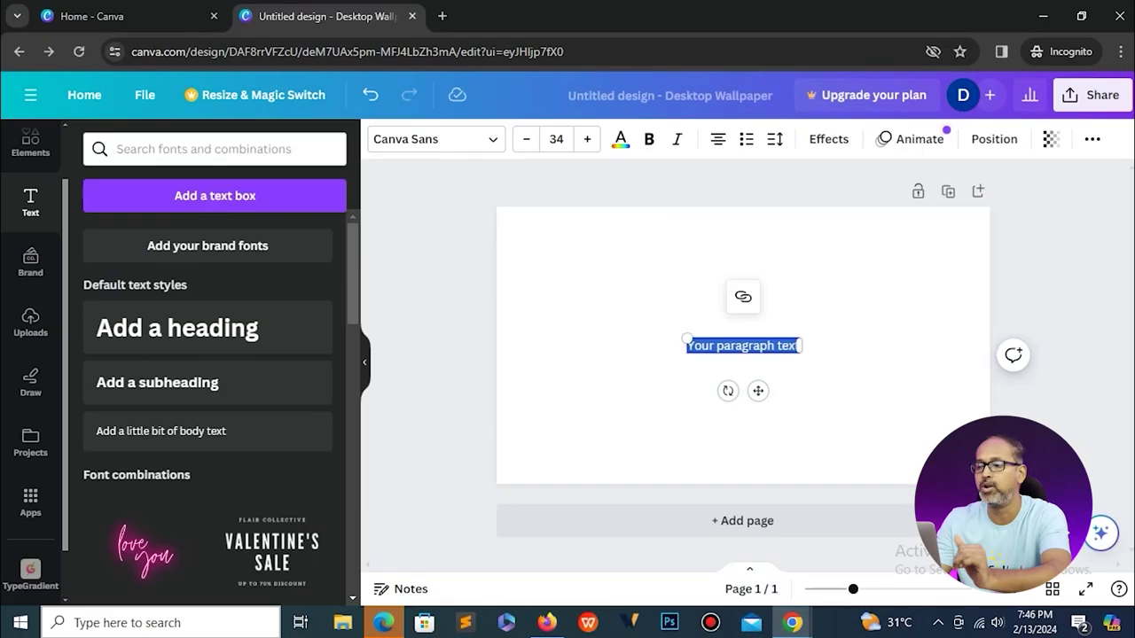
# Move the paragraph text to the page's upper left and add a default heading, subheading and body text.
pyautogui.moveTo(742, 345); pyautogui.dragTo(583, 253)
pyautogui.click(178, 329)
pyautogui.click(158, 383)
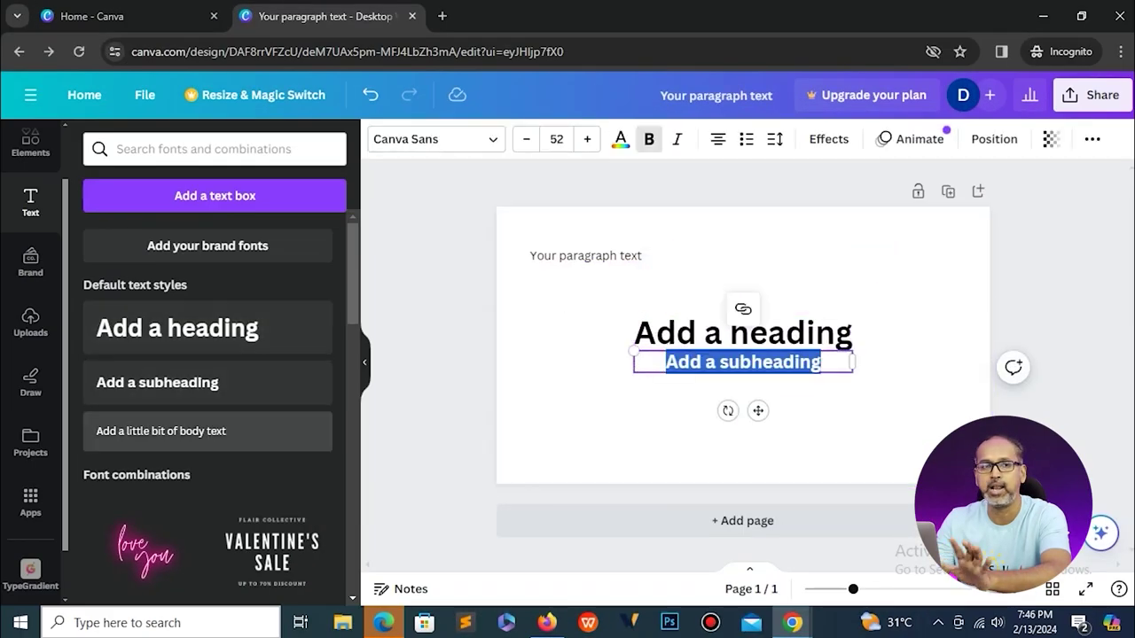
pyautogui.click(162, 431)
pyautogui.click(612, 422)
# Replace the heading's text with "MacWin".
pyautogui.doubleClick(742, 333)
pyautogui.write('MacWin')
pyautogui.click(838, 417)
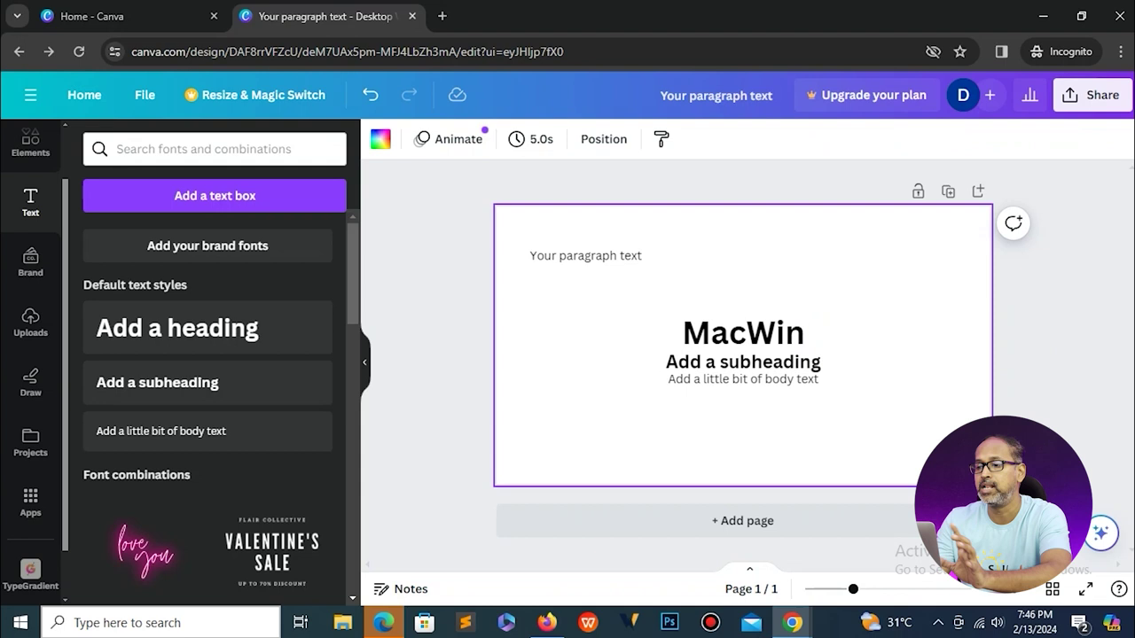
# Replace the subheading with "Canva tricks" and the body text with "Like, share,subscribe.".
pyautogui.doubleClick(743, 362)
pyautogui.write('Canva tricks')
pyautogui.click(838, 416)
pyautogui.doubleClick(743, 379)
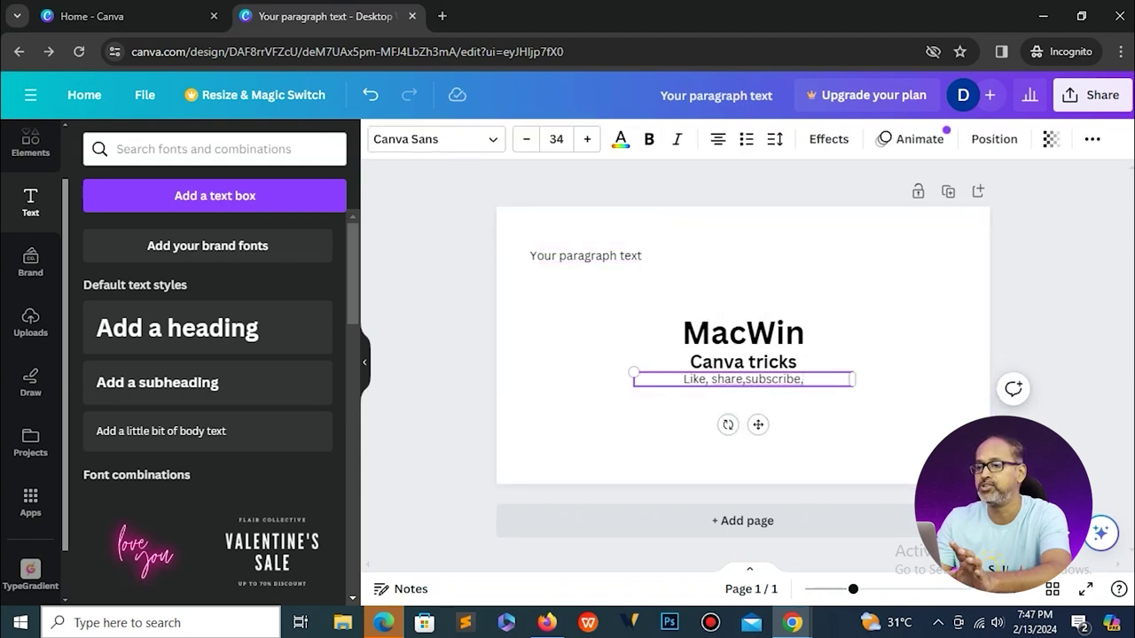
pyautogui.write('.')
pyautogui.click(834, 421)
# Move the subheading left and the body text toward the page's lower right, and change the paragraph text to "Welcome to".
pyautogui.click(743, 362)
pyautogui.moveTo(743, 380); pyautogui.dragTo(613, 377)
pyautogui.moveTo(743, 431); pyautogui.dragTo(880, 431)
pyautogui.doubleClick(585, 256)
pyautogui.write('Welcome to')
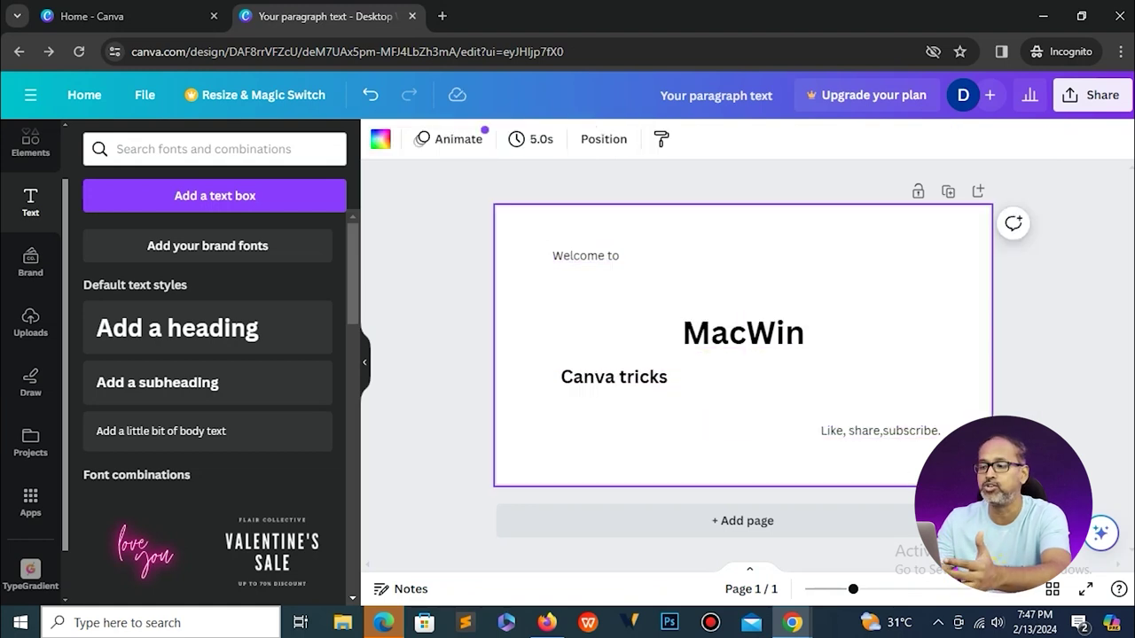
# Select all four text boxes and try the Top, Left and Center alignments in turn, undoing each one.
pyautogui.moveTo(504, 207); pyautogui.dragTo(963, 464)
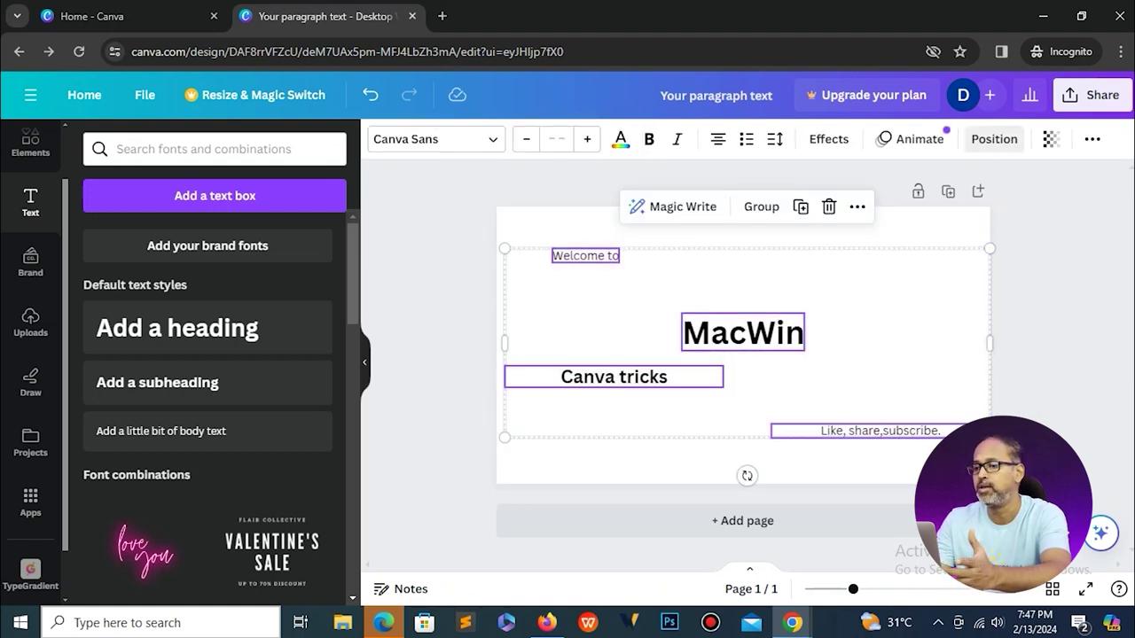
pyautogui.click(994, 139)
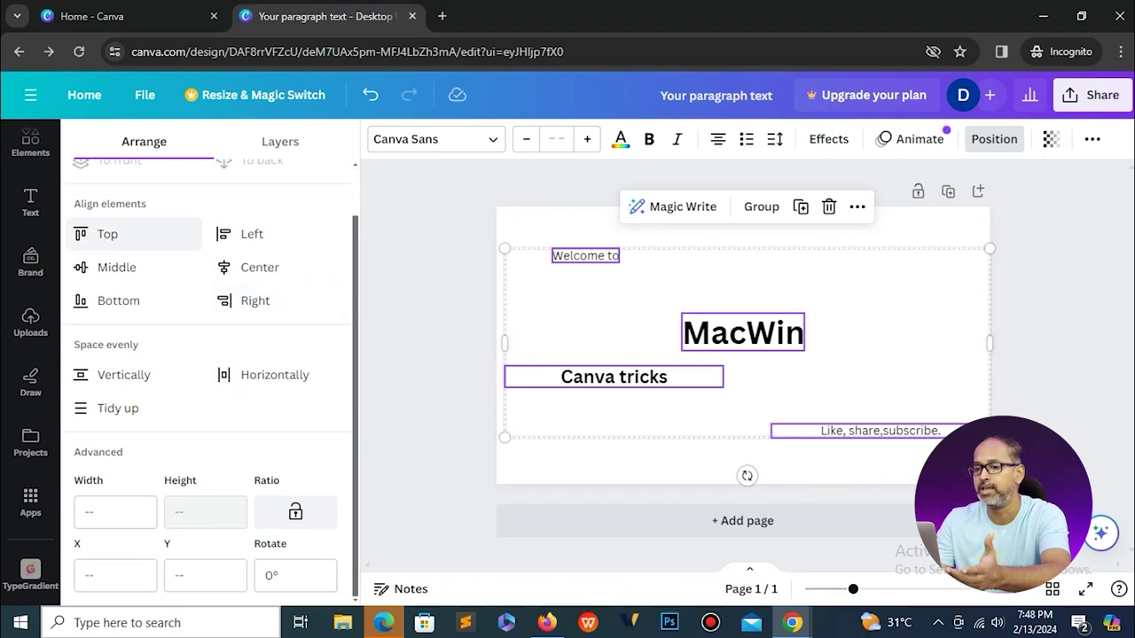
pyautogui.click(102, 234)
pyautogui.hotkey('ctrl', 'z')
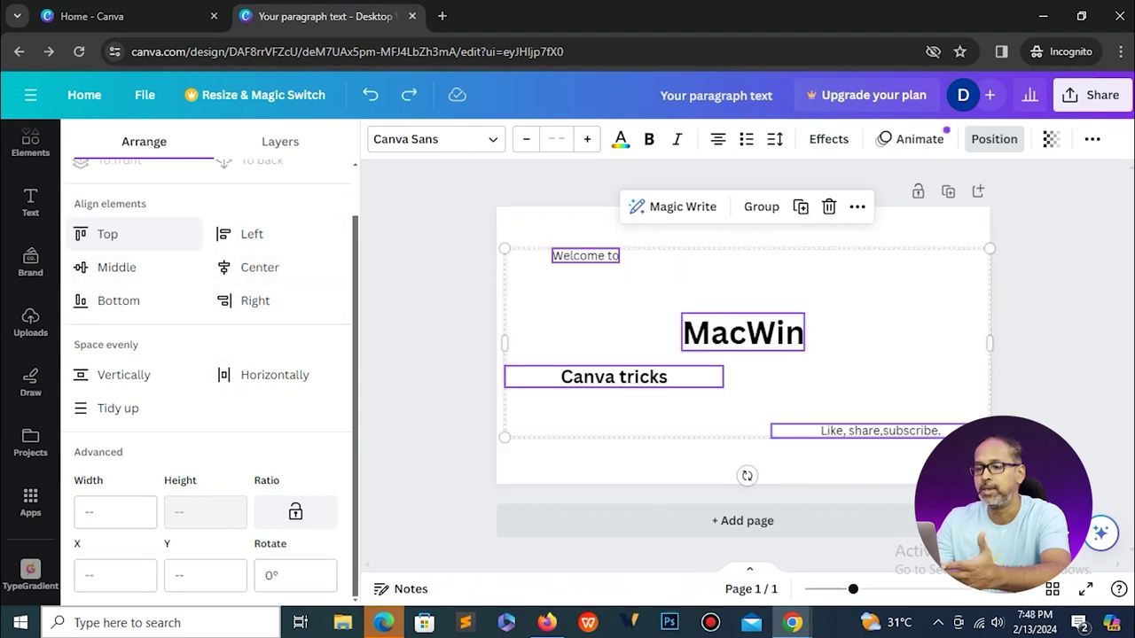
pyautogui.click(252, 234)
pyautogui.hotkey('ctrl', 'z')
pyautogui.click(259, 267)
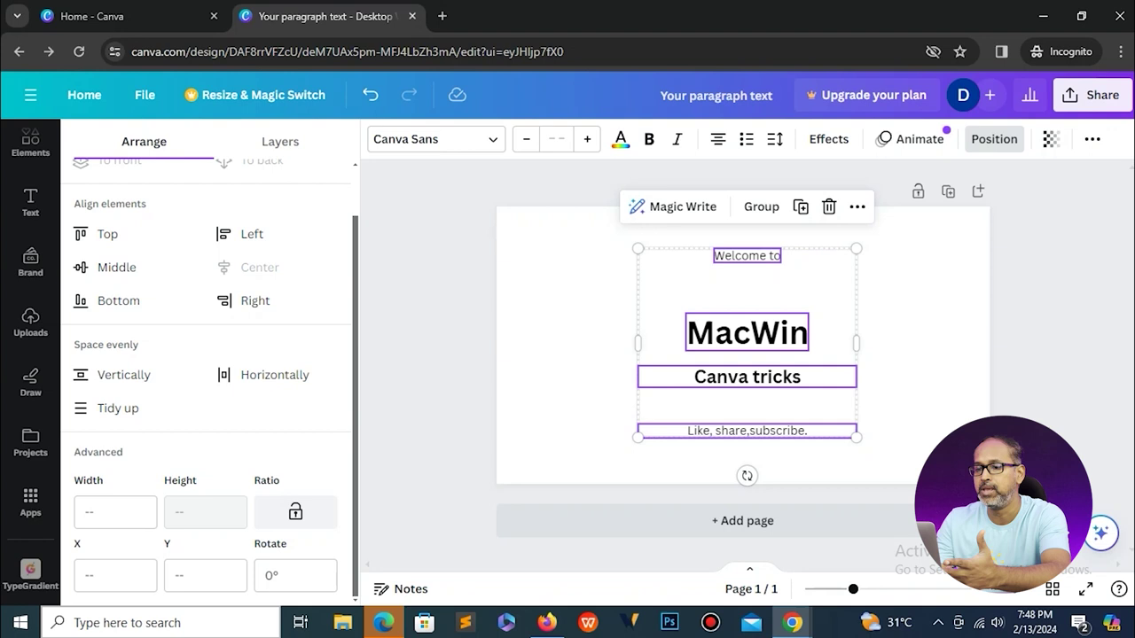
pyautogui.hotkey('ctrl', 'z')
# Space the four selected text boxes evenly, both horizontally and vertically, and tidy them up.
pyautogui.click(275, 375)
pyautogui.click(124, 375)
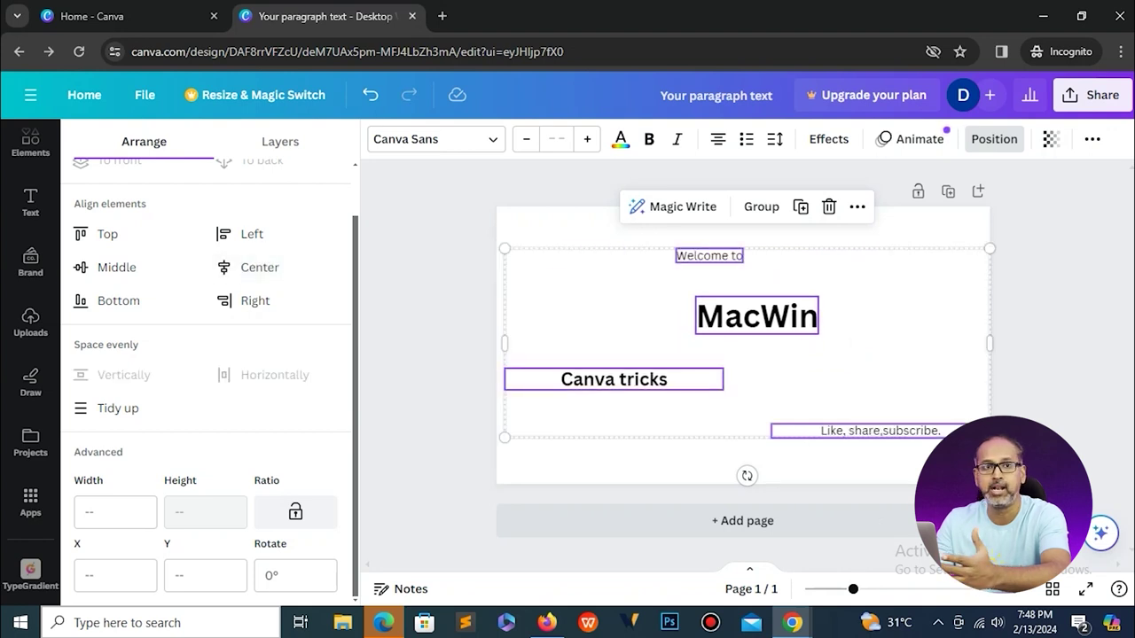
pyautogui.click(118, 408)
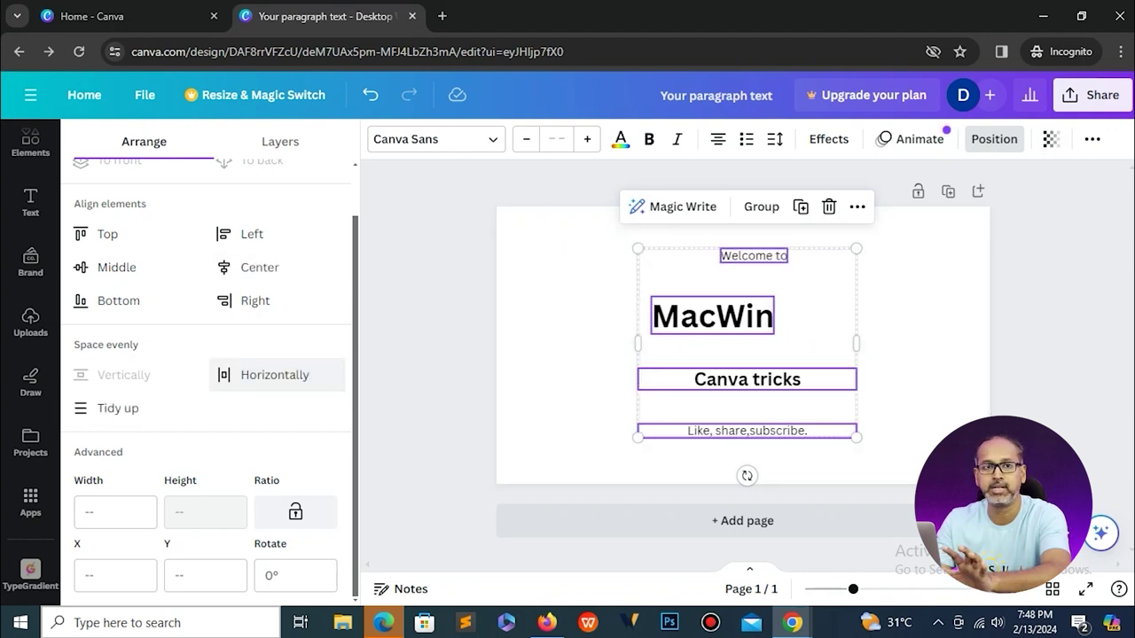
pyautogui.click(118, 409)
# Select all the text boxes on the page and delete them.
pyautogui.click(567, 355)
pyautogui.moveTo(540, 229); pyautogui.dragTo(929, 465)
pyautogui.press('Delete')
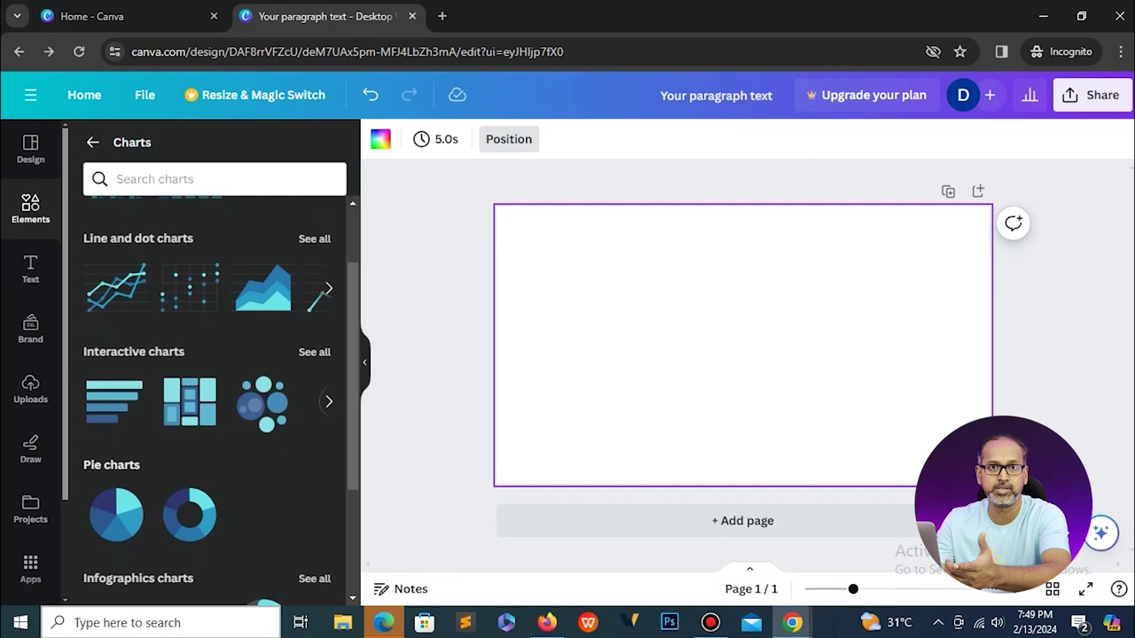
# Add the interactive bar chart race to the page, enlarge it to the page's full height and align it with the left edge.
pyautogui.scroll(-1, 190, 402)
pyautogui.click(114, 329)
pyautogui.moveTo(743, 342); pyautogui.dragTo(706, 348)
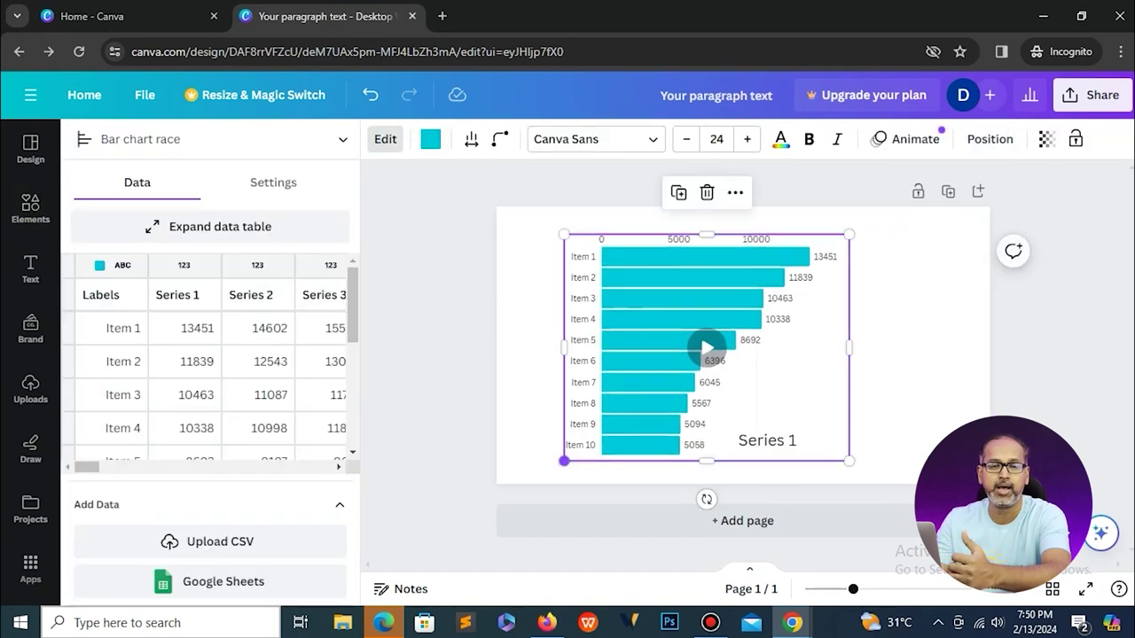
pyautogui.moveTo(564, 461); pyautogui.dragTo(535, 484)
pyautogui.moveTo(850, 234); pyautogui.dragTo(884, 207)
pyautogui.moveTo(762, 337); pyautogui.dragTo(725, 337)
pyautogui.click(922, 328)
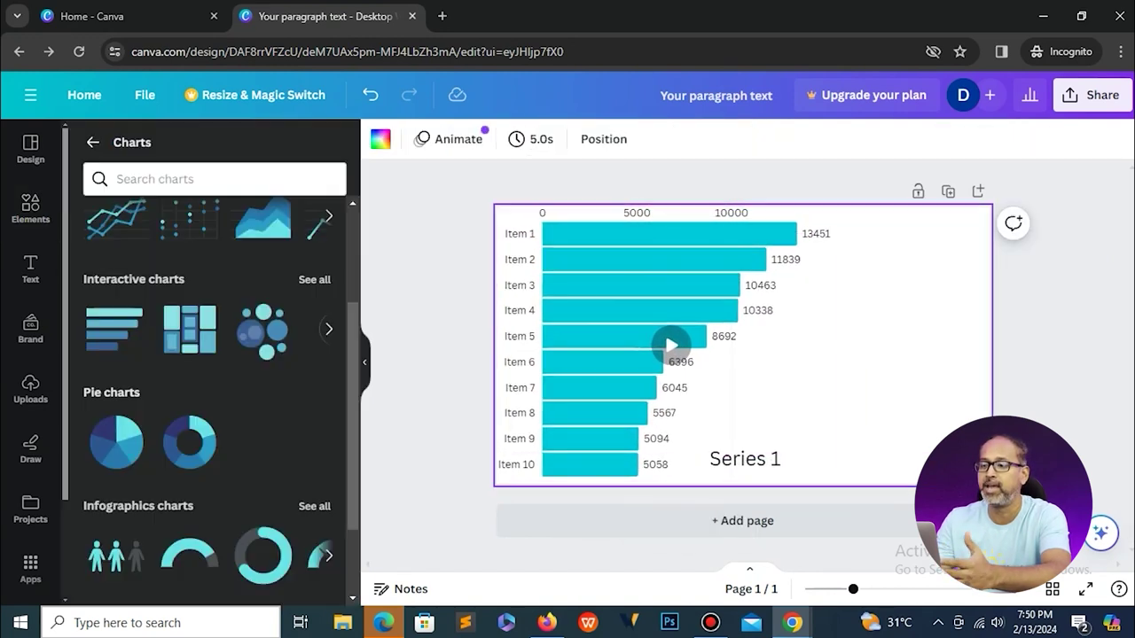
# Expand the bar chart race's data table and set the Series 3 value of Item 8 to 85642.
pyautogui.click(674, 302)
pyautogui.click(384, 139)
pyautogui.scroll(-3, 210, 355)
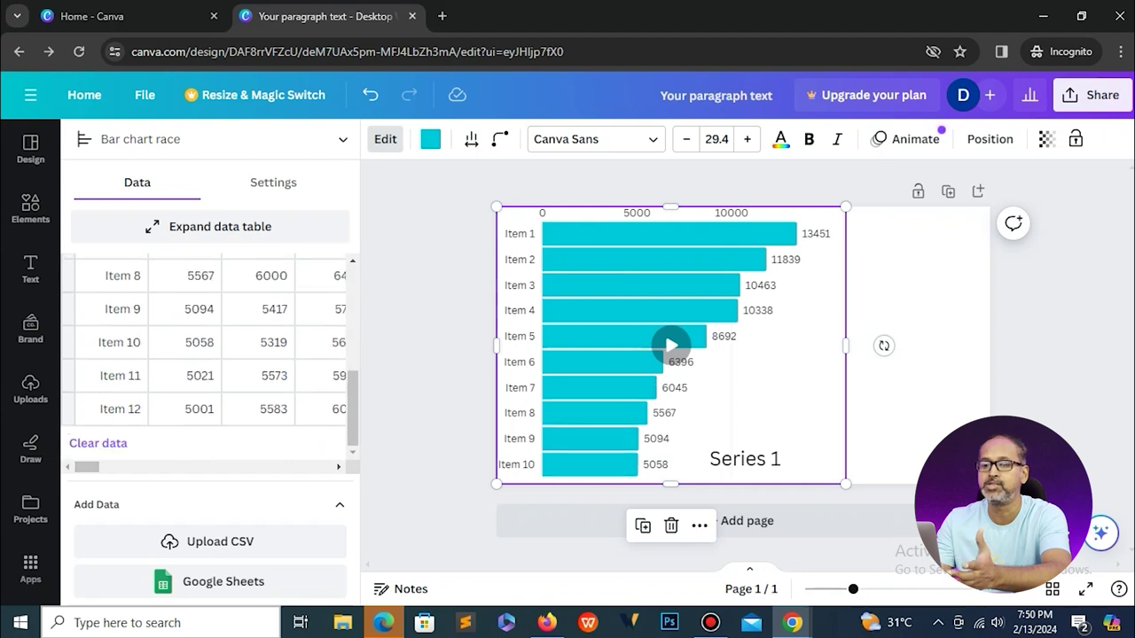
pyautogui.hscroll(8, 210, 341)
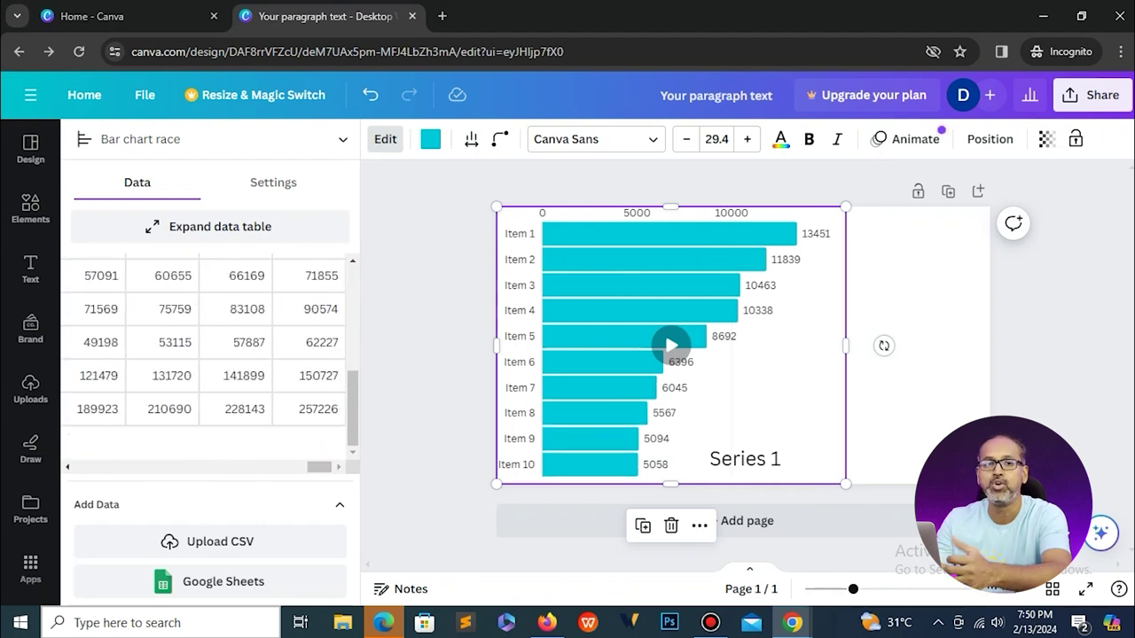
pyautogui.click(211, 226)
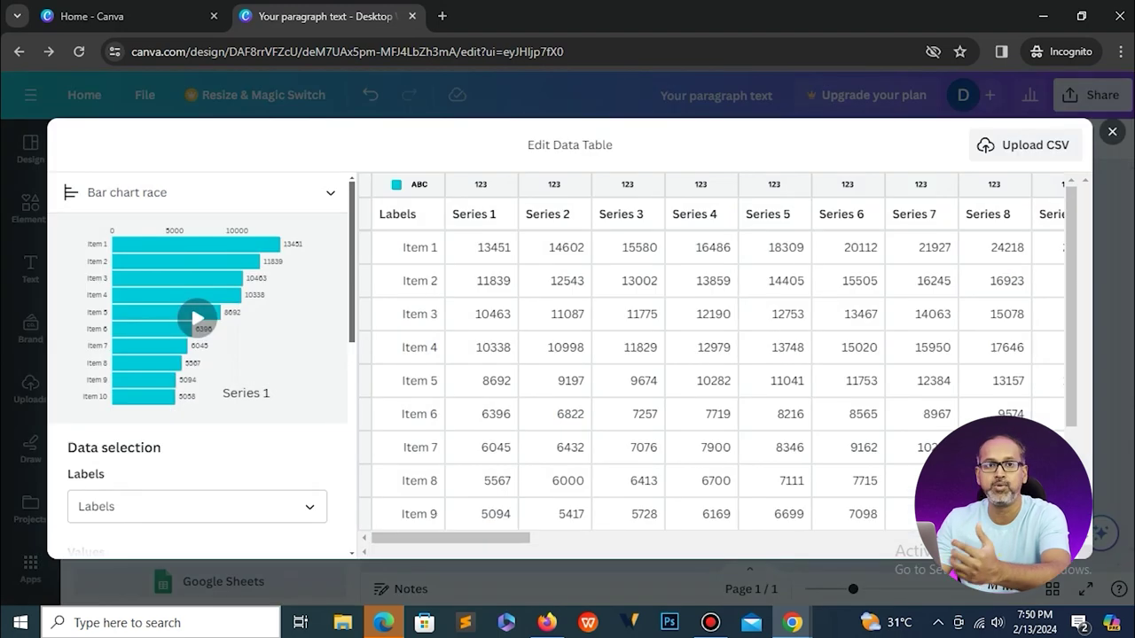
pyautogui.moveTo(451, 538)
pyautogui.mouseDown()
pyautogui.moveTo(971, 538)
pyautogui.moveTo(450, 538)
pyautogui.mouseUp()
pyautogui.scroll(-1, 711, 359)
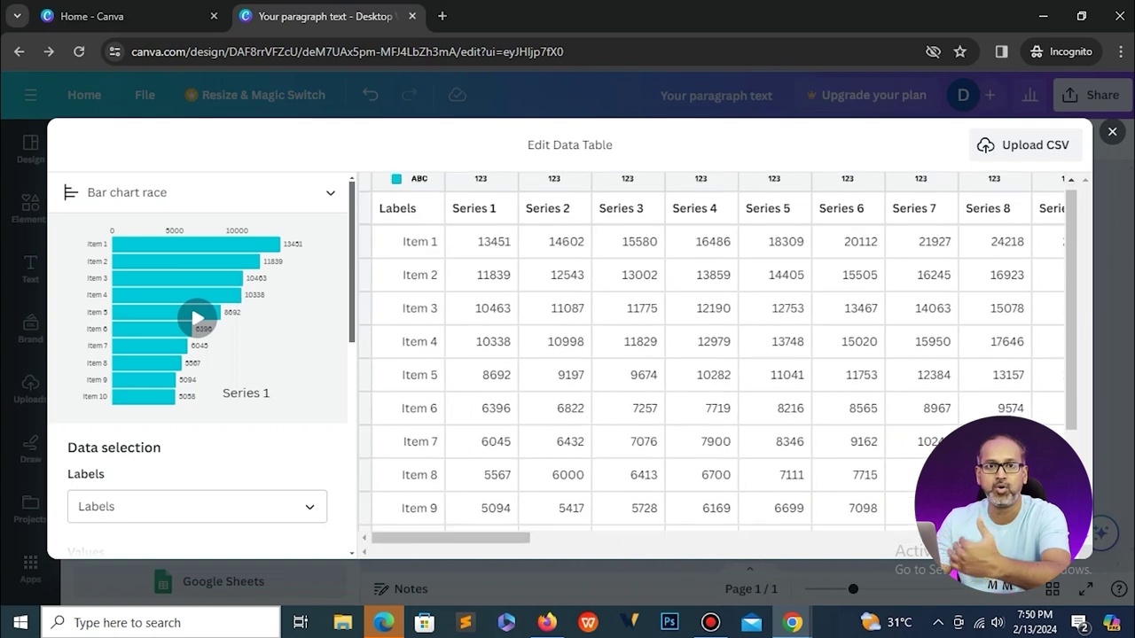
pyautogui.scroll(-2, 628, 347)
pyautogui.click(628, 347)
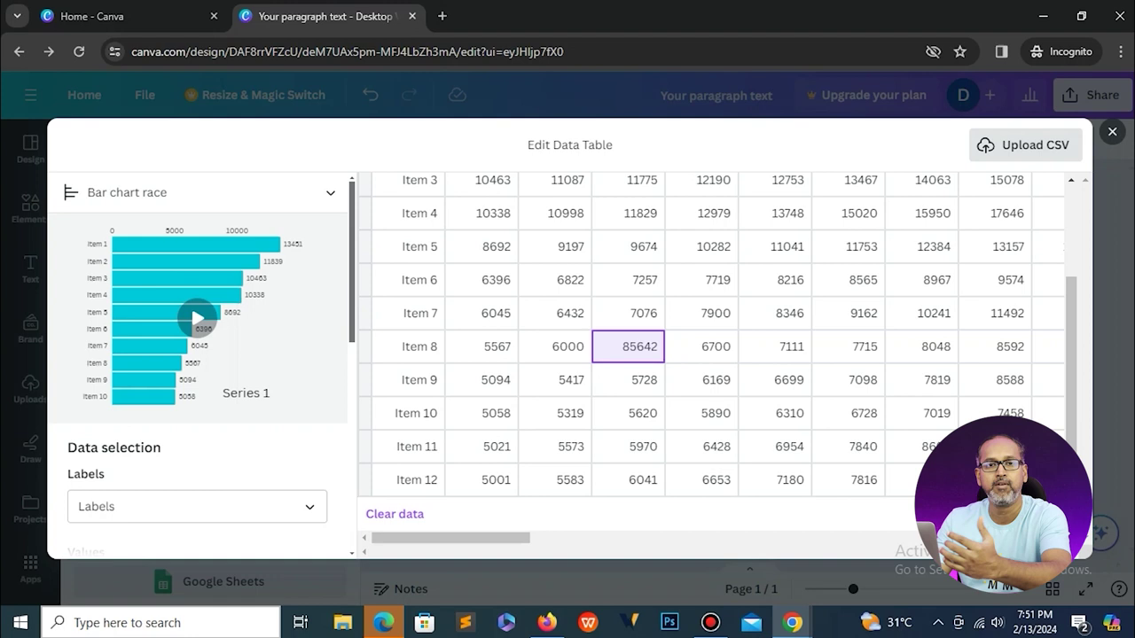
# Look through the available chart types, then close the data table and select the chart on the page.
pyautogui.click(198, 193)
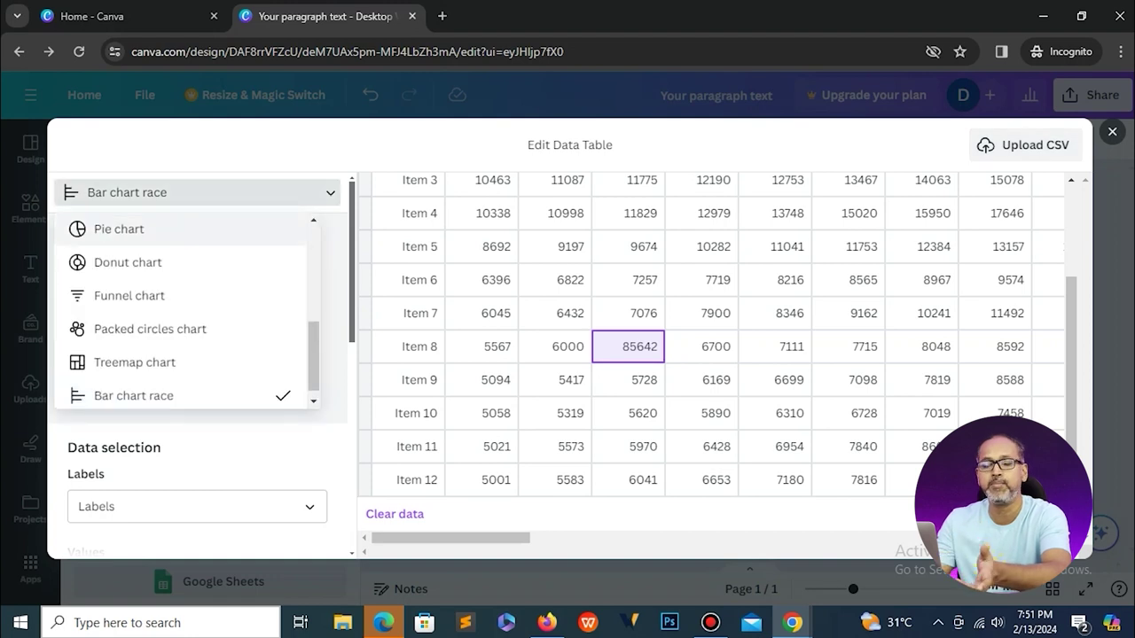
pyautogui.scroll(-1, 181, 306)
pyautogui.click(198, 193)
pyautogui.click(1112, 131)
pyautogui.click(918, 328)
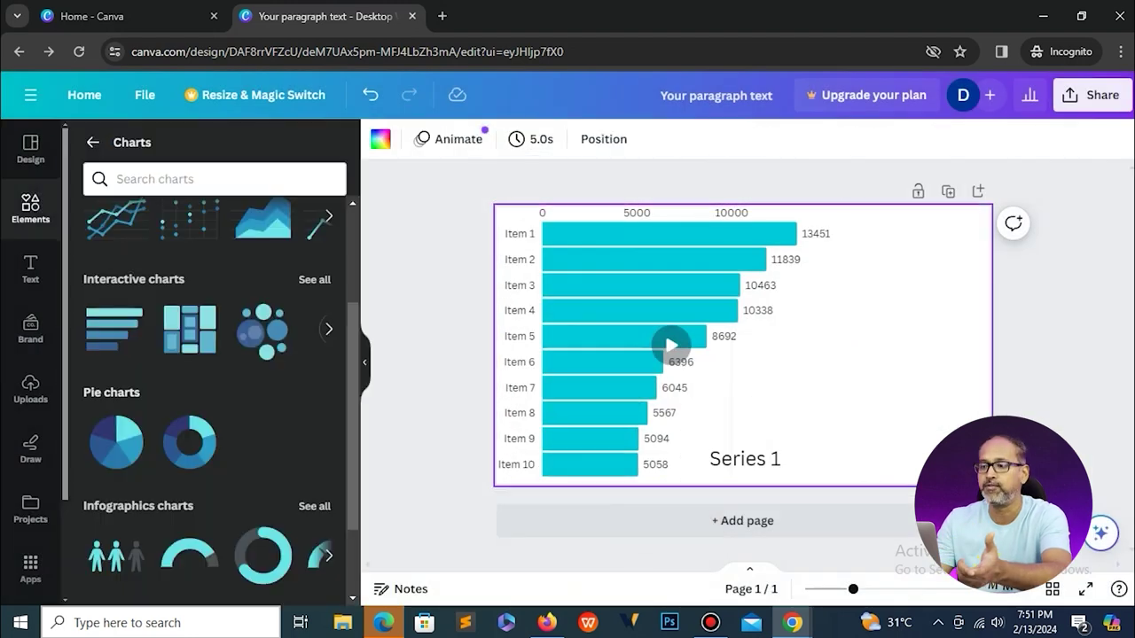
pyautogui.click(754, 355)
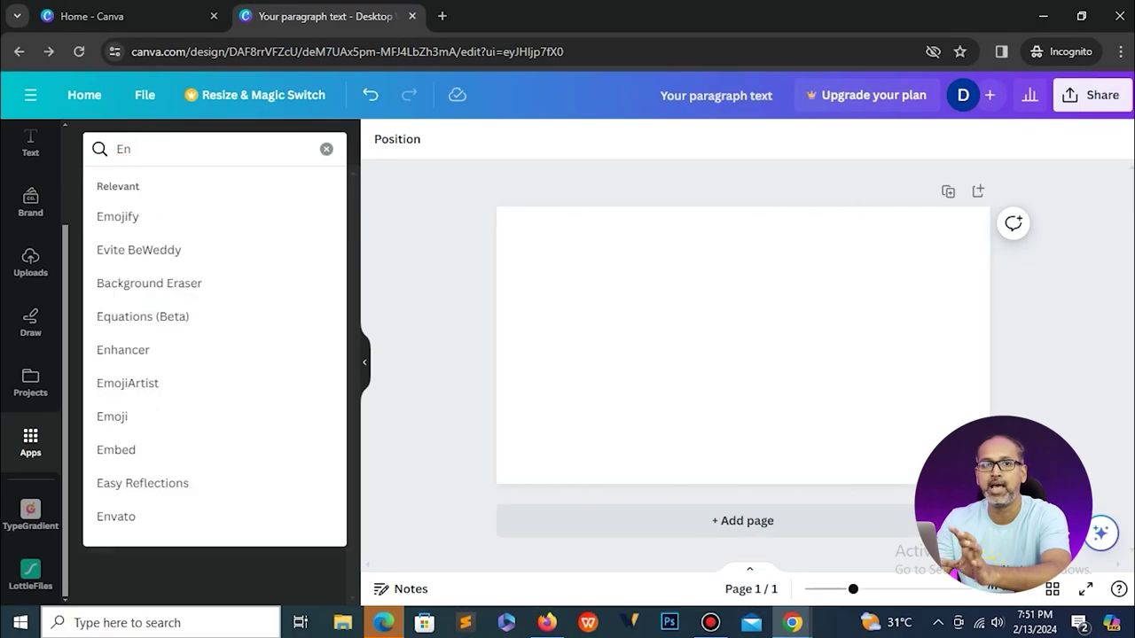
# Find the Enhancer app among the app search results and open it.
pyautogui.click(123, 216)
pyautogui.click(112, 208)
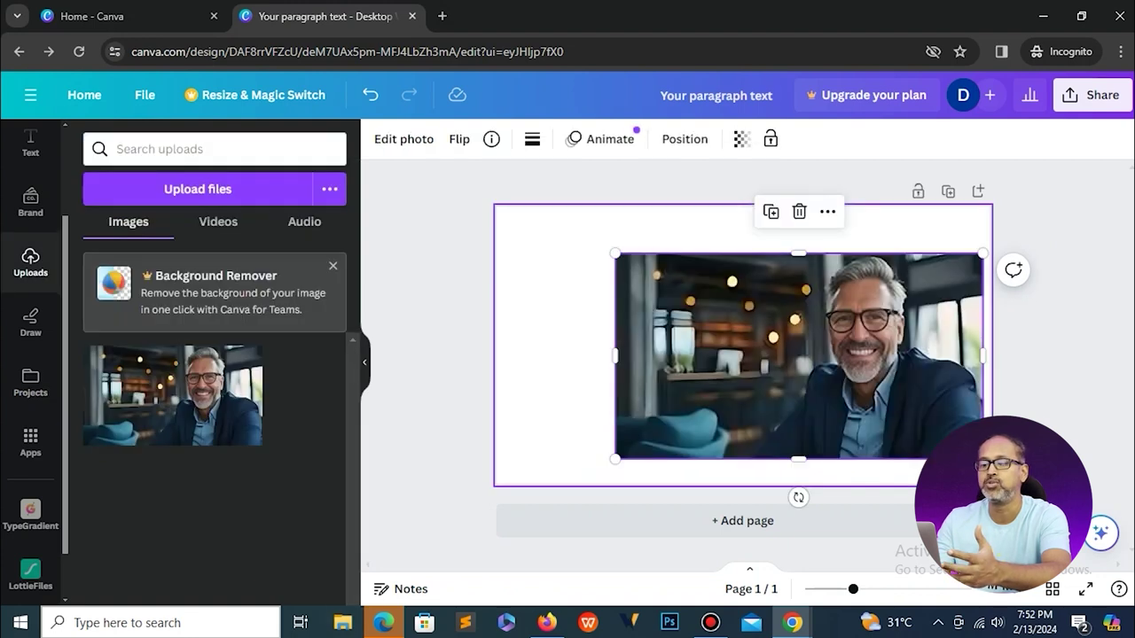
# Try replacing the page's photo with a fresh copy from the uploads and returning to Enhancer, then delete the photo.
pyautogui.press('Delete')
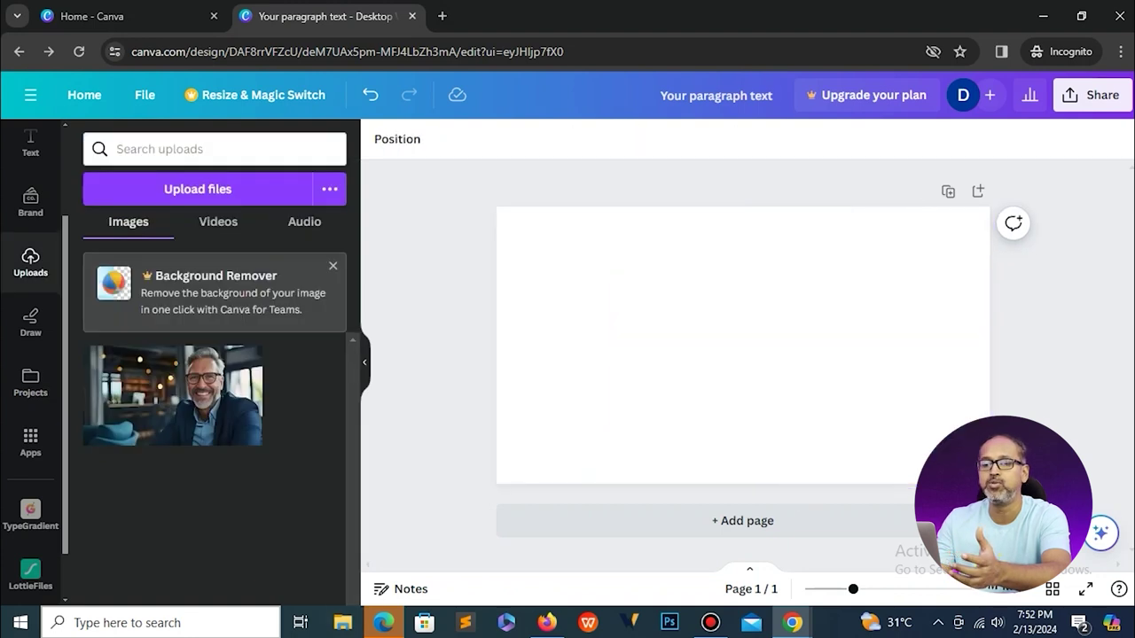
pyautogui.click(173, 395)
pyautogui.scroll(-1, 30, 444)
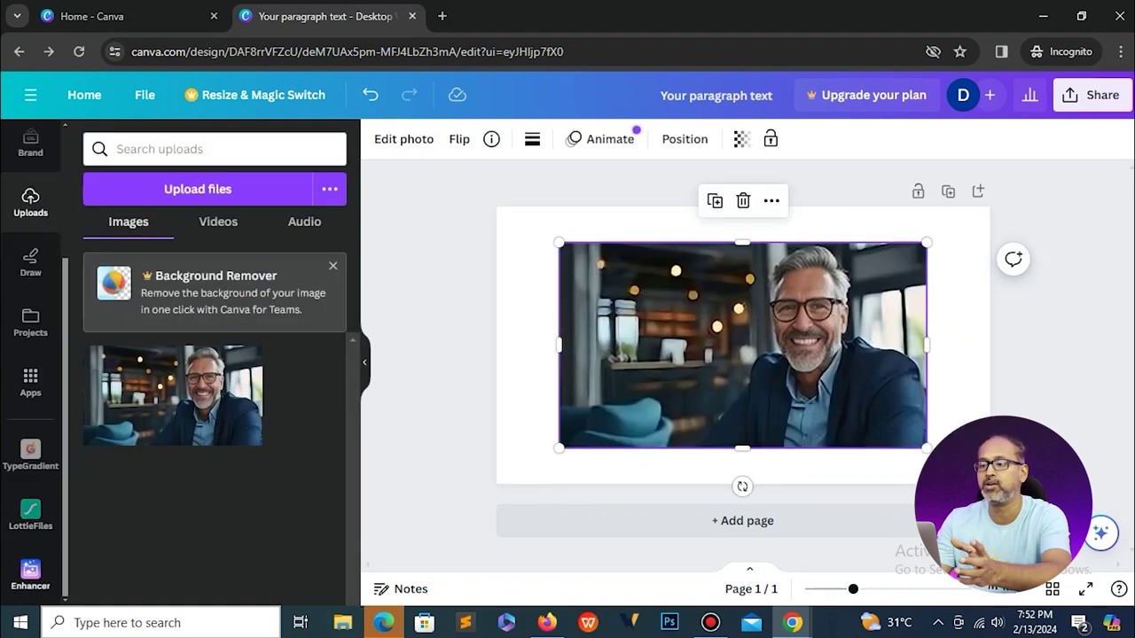
pyautogui.click(30, 572)
pyautogui.press('Delete')
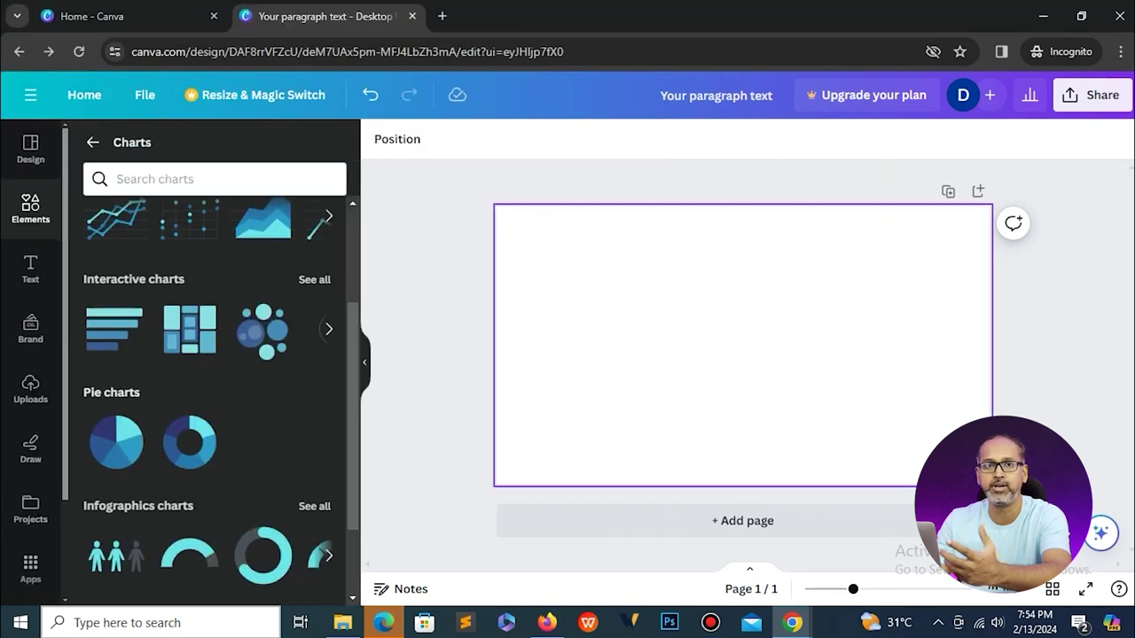
# Search the apps for "En" and choose the Enhancer suggestion.
pyautogui.scroll(-2, 30, 354)
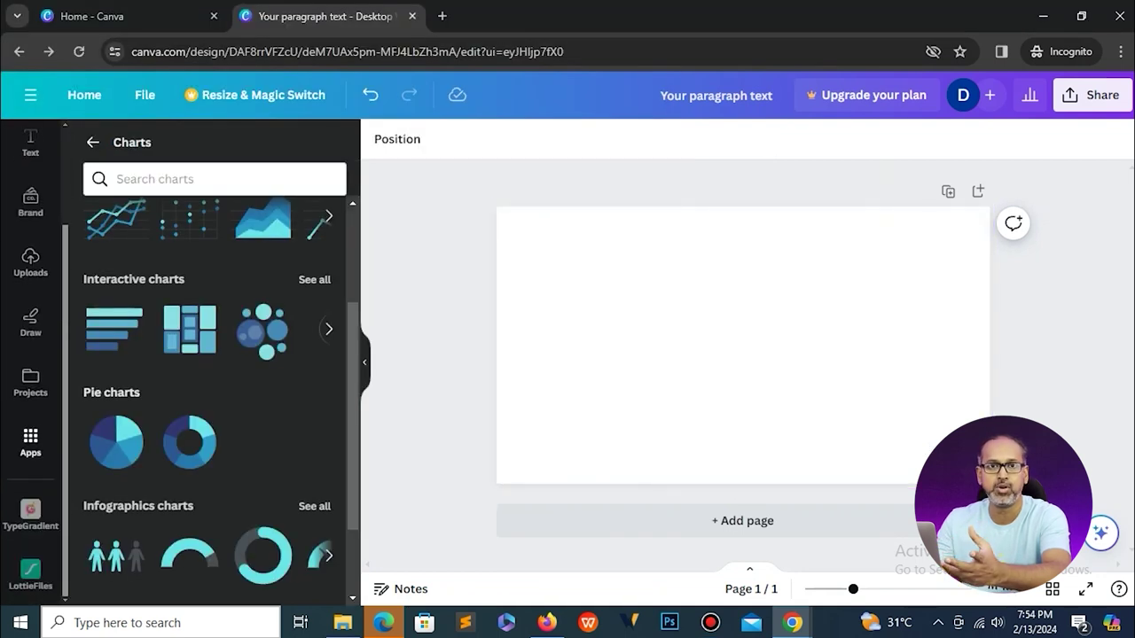
pyautogui.click(30, 441)
pyautogui.write('En')
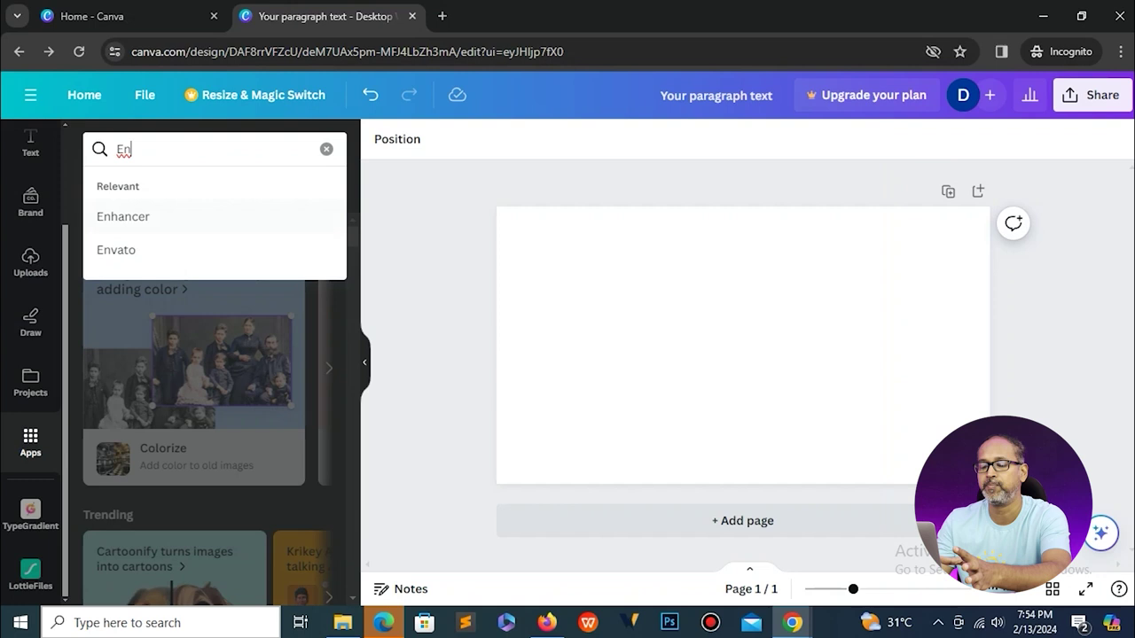
pyautogui.click(178, 217)
# Upload the portrait photo from the computer's files and place it at the page's right edge.
pyautogui.click(30, 263)
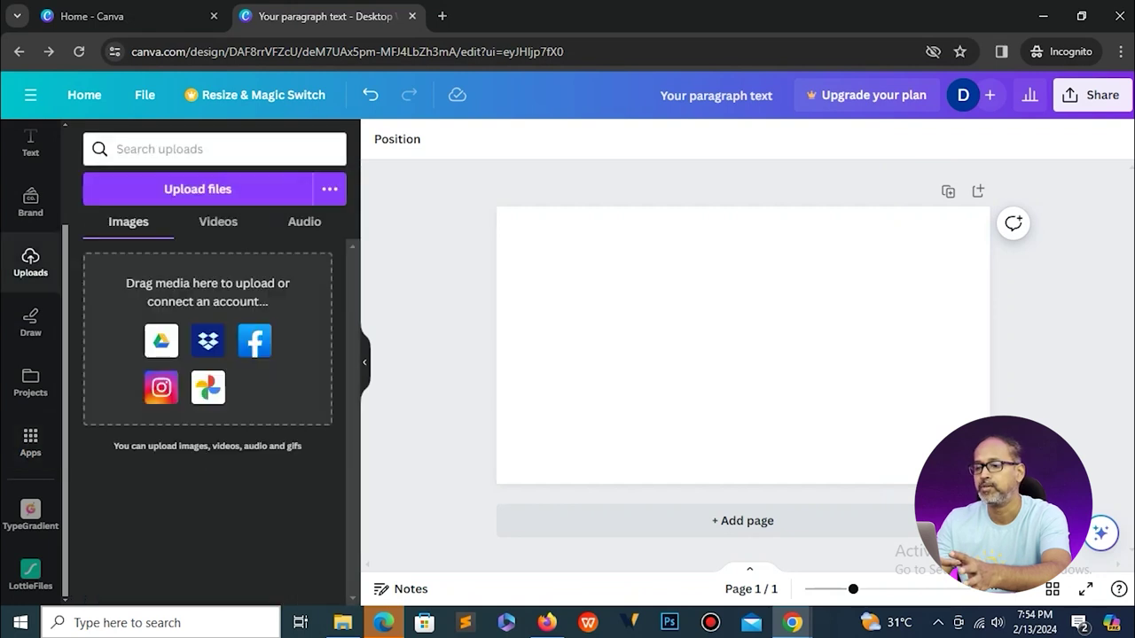
pyautogui.click(343, 623)
pyautogui.moveTo(479, 191); pyautogui.dragTo(208, 444)
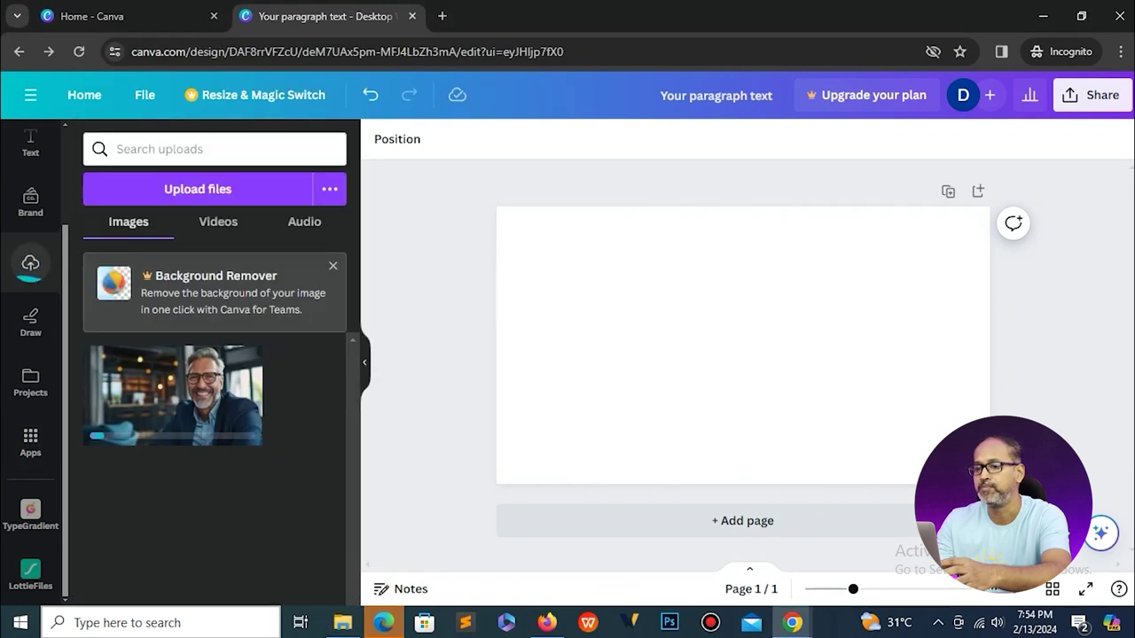
pyautogui.moveTo(173, 396); pyautogui.dragTo(872, 334)
pyautogui.click(621, 346)
# Load the "sample image" file from Downloads into the Enhancer app and enhance it with Enhance face turned on.
pyautogui.click(30, 441)
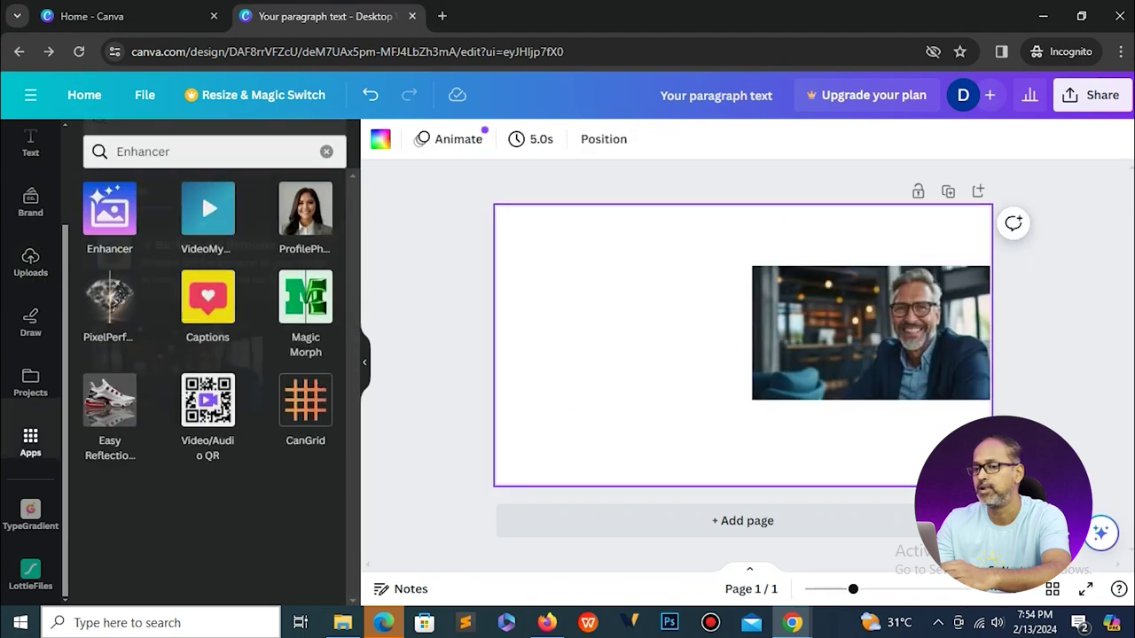
pyautogui.click(108, 212)
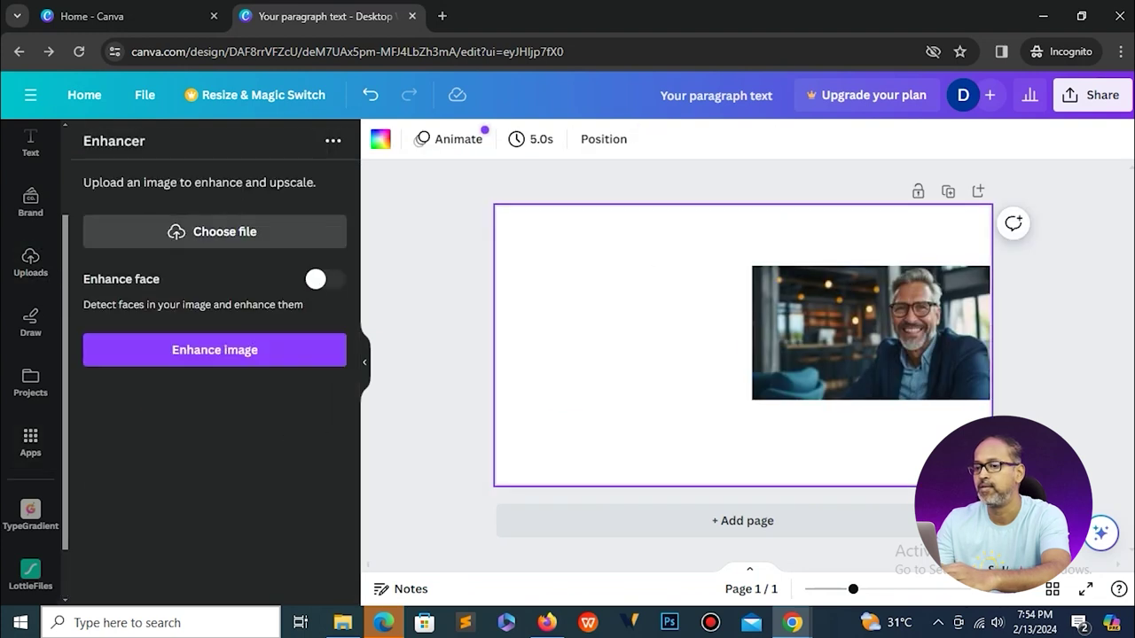
pyautogui.click(214, 232)
pyautogui.click(203, 139)
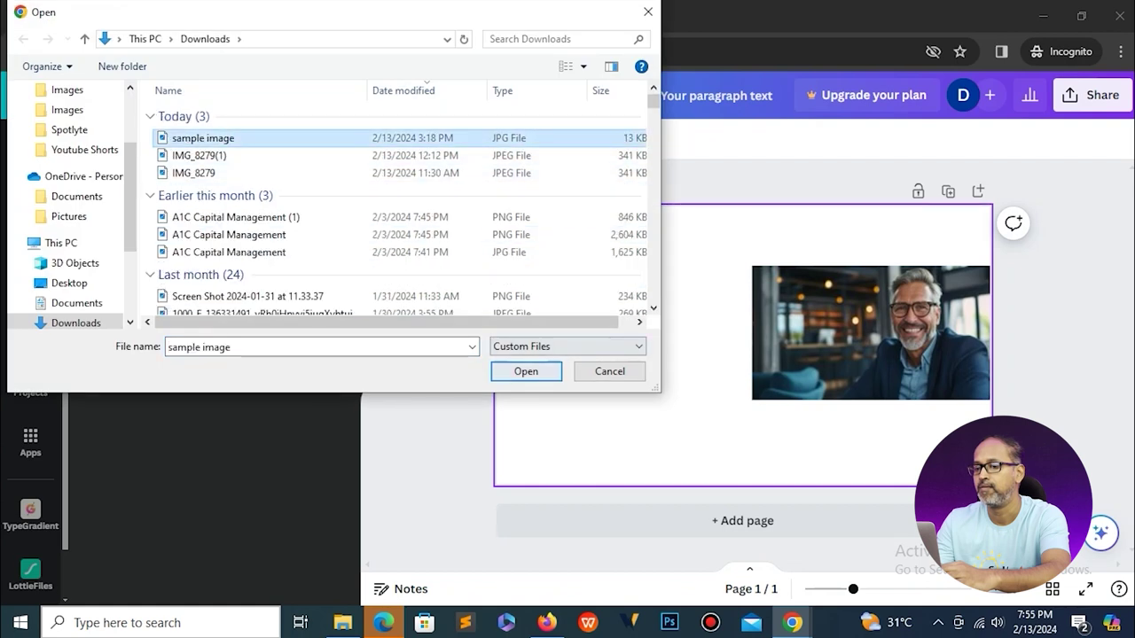
pyautogui.click(526, 372)
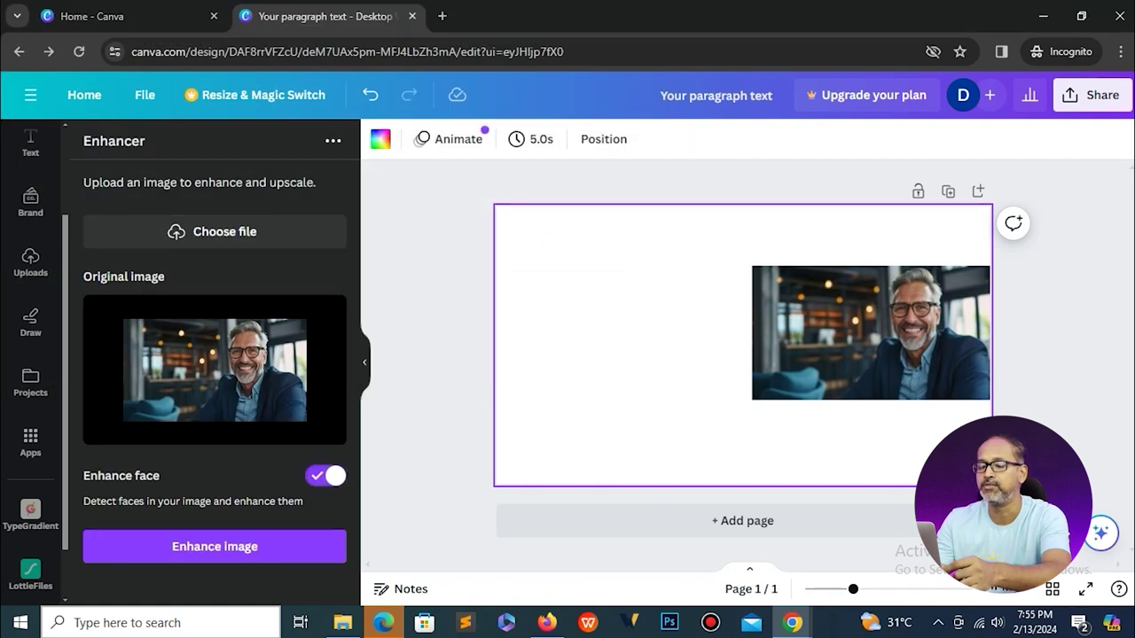
pyautogui.click(215, 547)
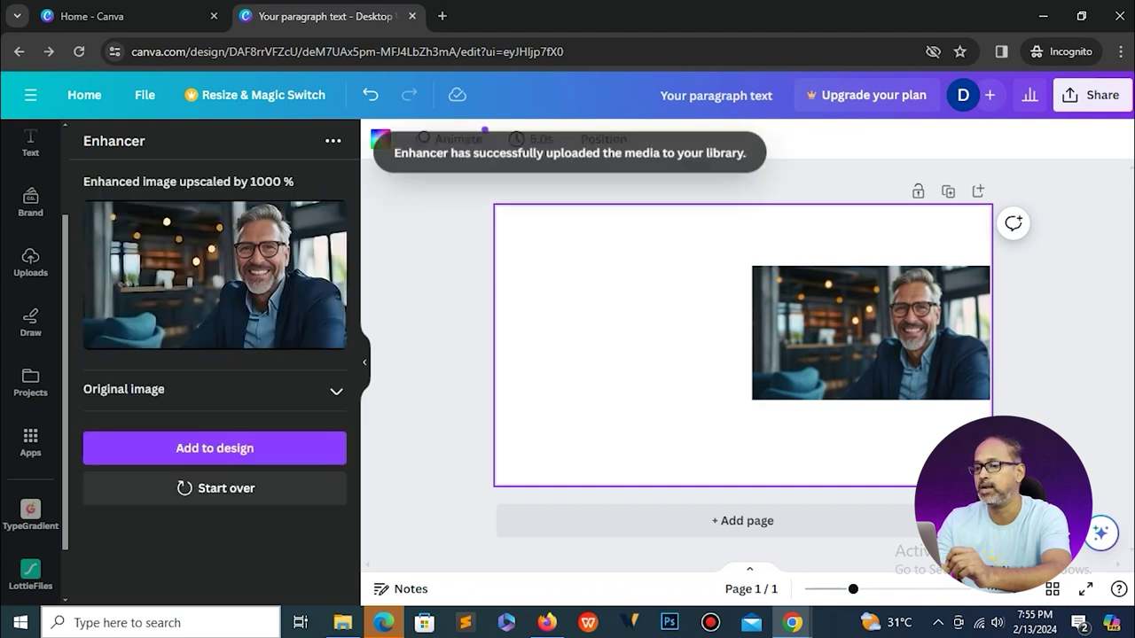
# Add the enhanced image to the design, enlarge it and place it directly left of the original photo.
pyautogui.click(215, 448)
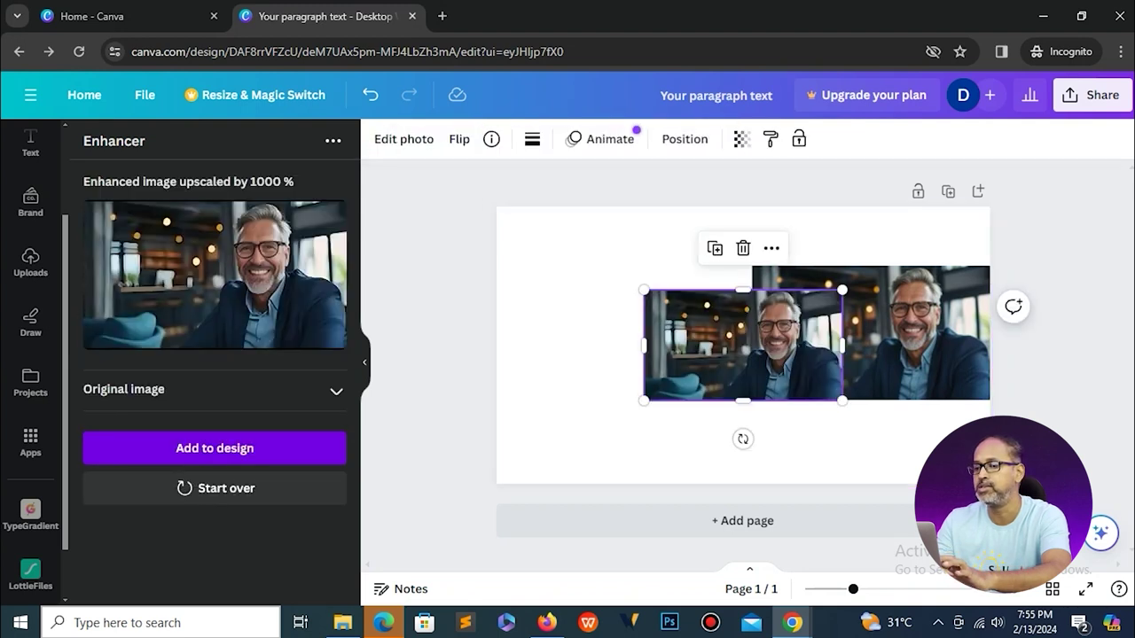
pyautogui.moveTo(695, 410); pyautogui.dragTo(819, 476)
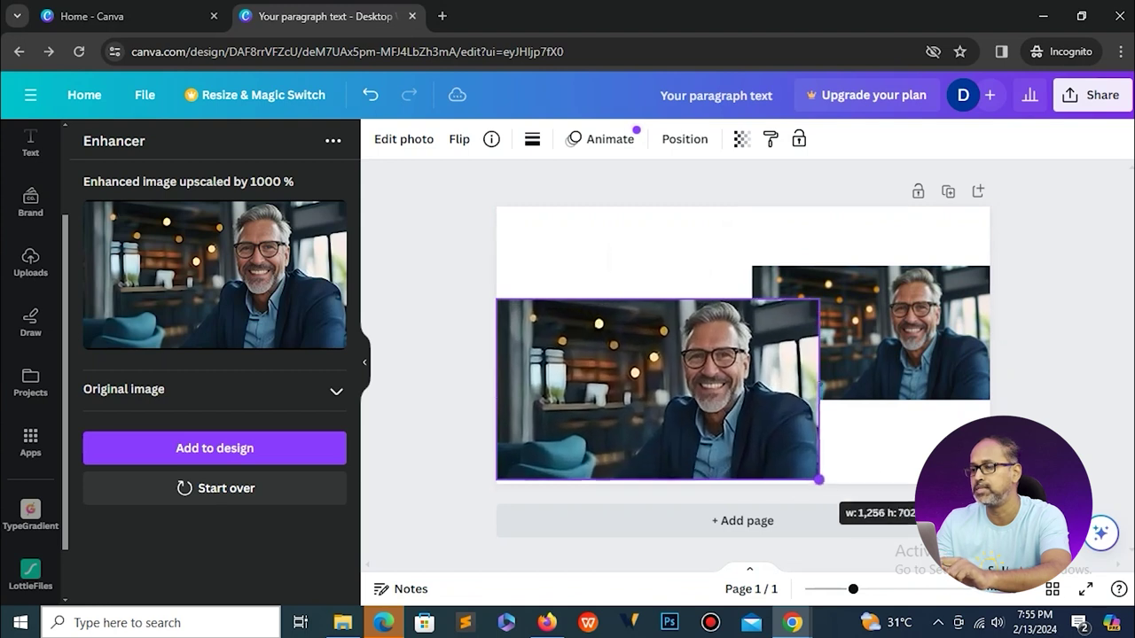
pyautogui.moveTo(498, 300); pyautogui.dragTo(409, 251)
pyautogui.moveTo(638, 377); pyautogui.dragTo(568, 344)
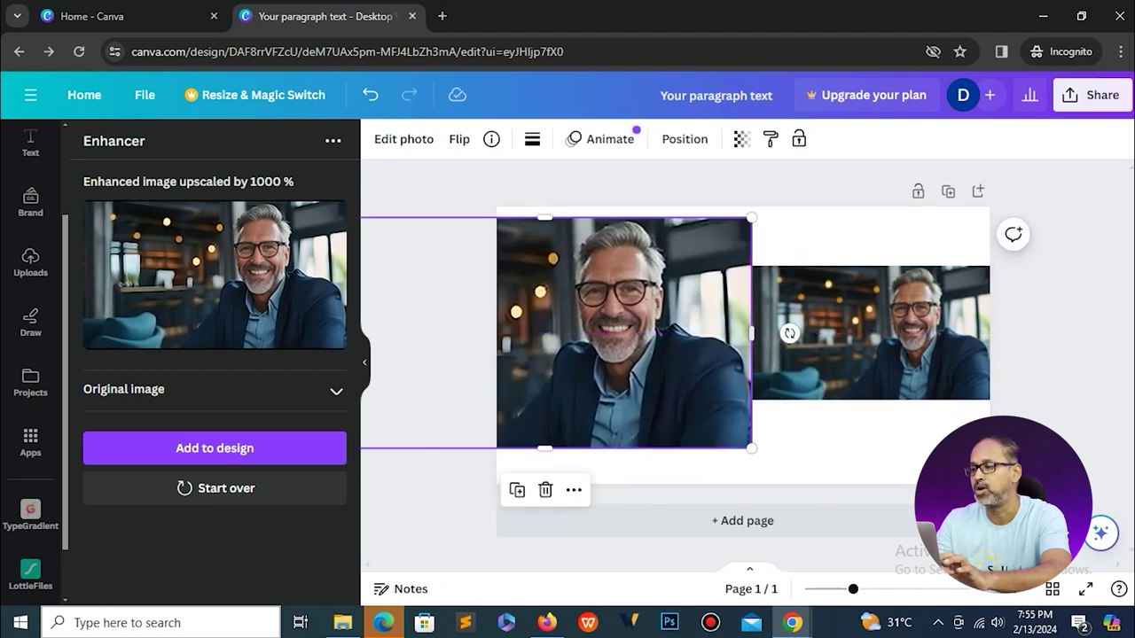
# Enlarge the original portrait photo to nearly the page's height and shift it so it overlaps the enhanced image.
pyautogui.click(816, 354)
pyautogui.moveTo(754, 400); pyautogui.dragTo(602, 484)
pyautogui.moveTo(992, 266); pyautogui.dragTo(1049, 233)
pyautogui.moveTo(878, 354); pyautogui.dragTo(853, 355)
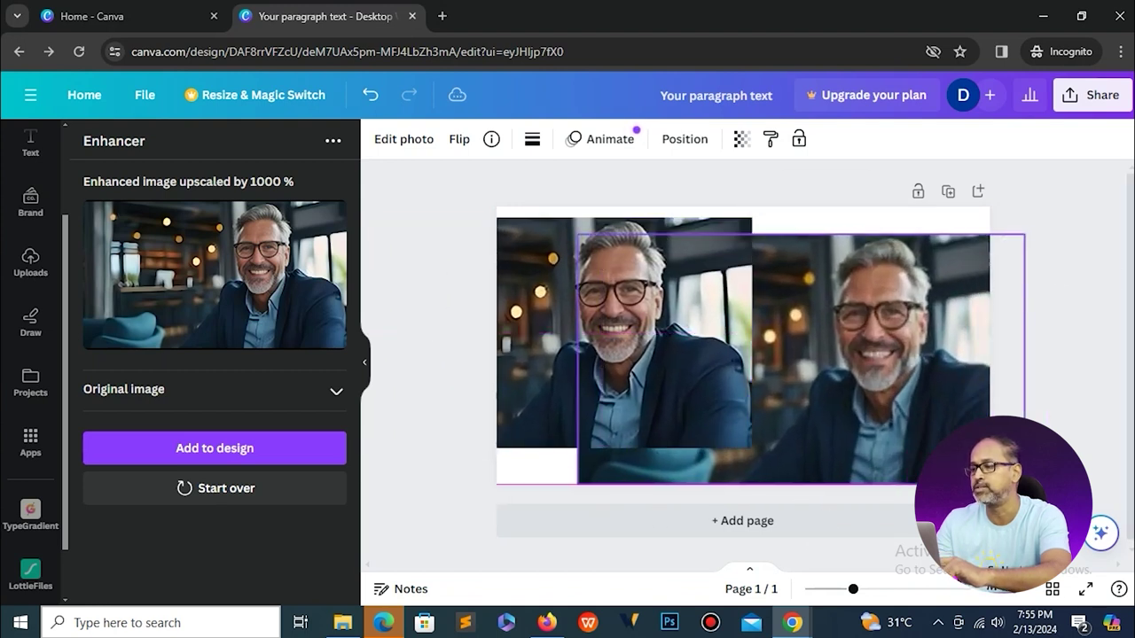
pyautogui.click(435, 355)
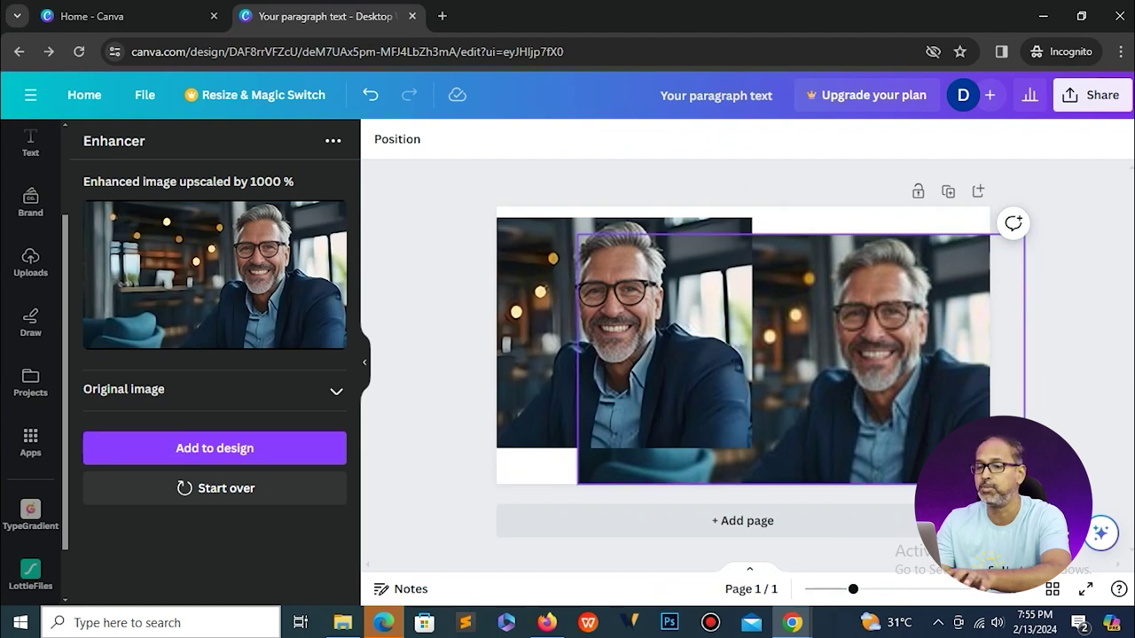
pyautogui.click(851, 364)
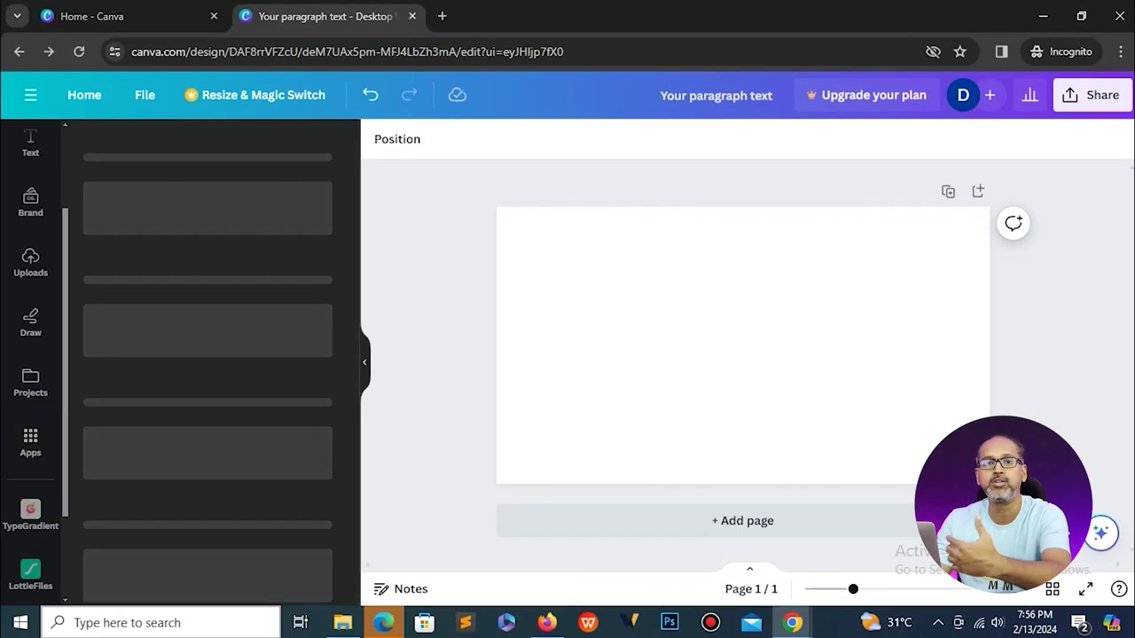
pyautogui.scroll(-5, 208, 373)
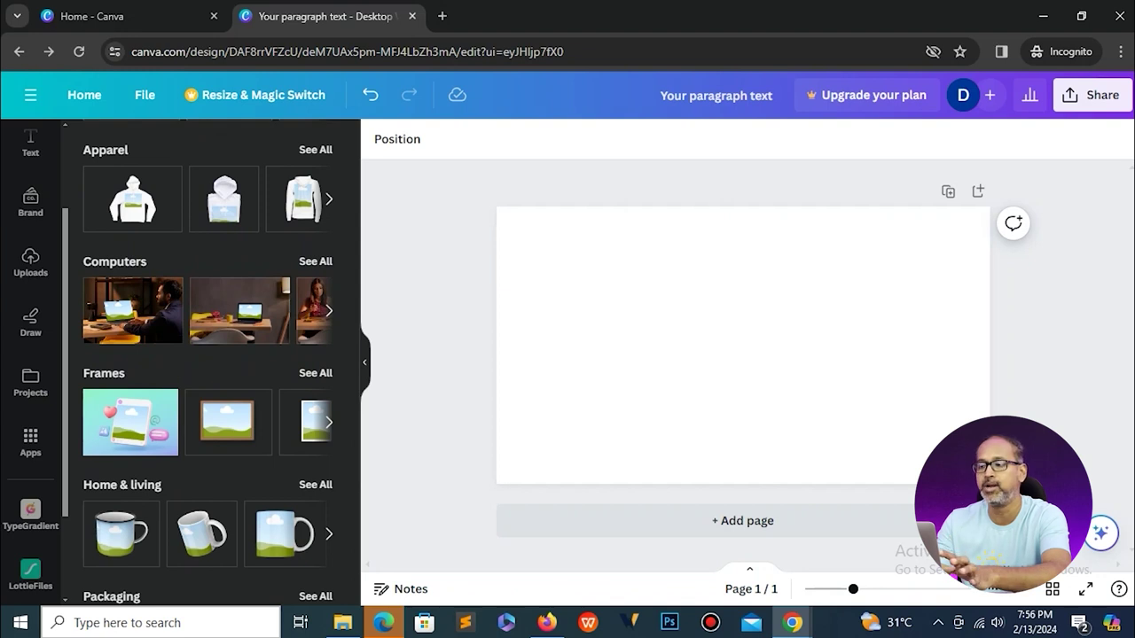
pyautogui.scroll(-1, 207, 362)
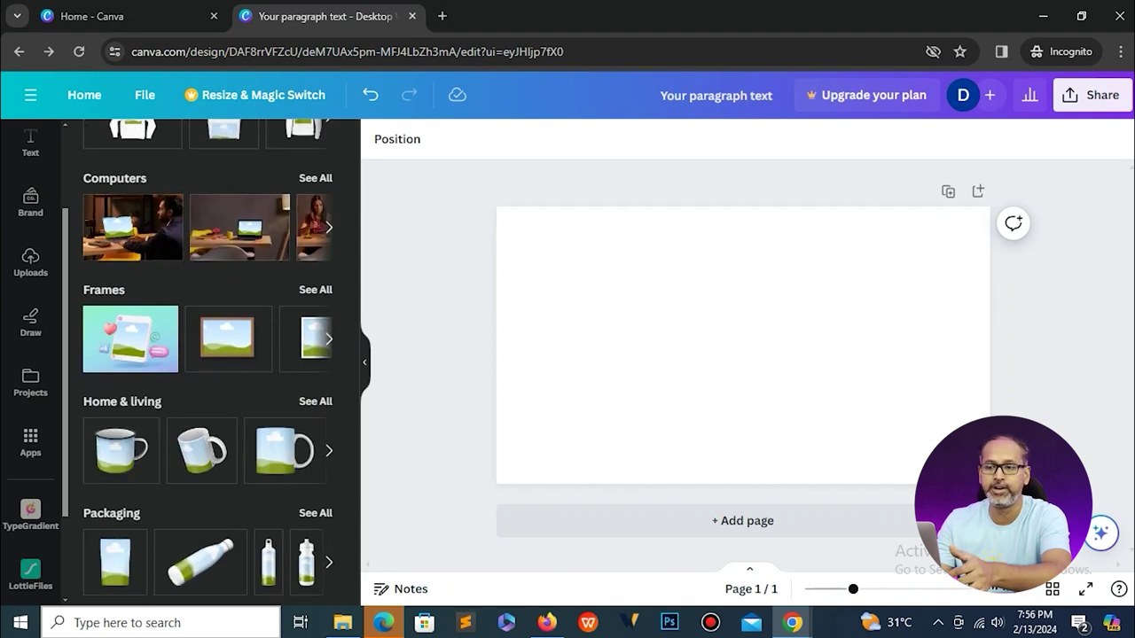
pyautogui.click(133, 227)
pyautogui.press('Delete')
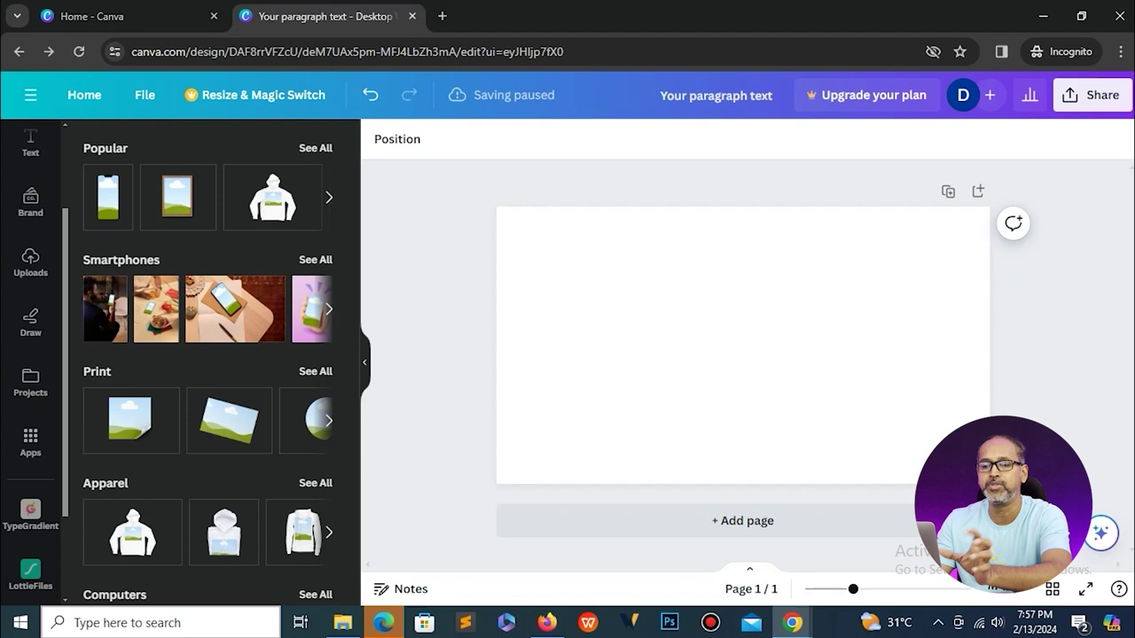
# Add the Computers mockup of a man working at a desktop monitor to the page and enlarge it to full page height.
pyautogui.scroll(-3, 208, 362)
pyautogui.click(316, 345)
pyautogui.scroll(-3, 266, 355)
pyautogui.scroll(-10, 200, 381)
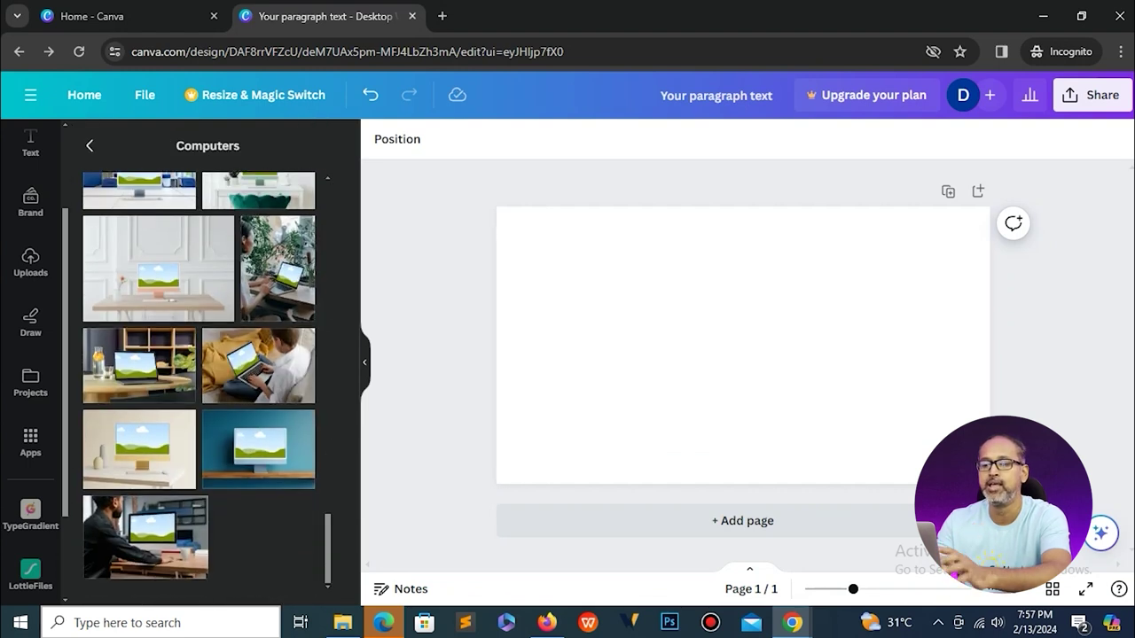
pyautogui.click(145, 536)
pyautogui.moveTo(660, 400); pyautogui.dragTo(529, 487)
pyautogui.moveTo(827, 290); pyautogui.dragTo(957, 203)
# Place the uploaded portrait photo on the monitor screen of the computer mockup.
pyautogui.click(974, 337)
pyautogui.click(31, 262)
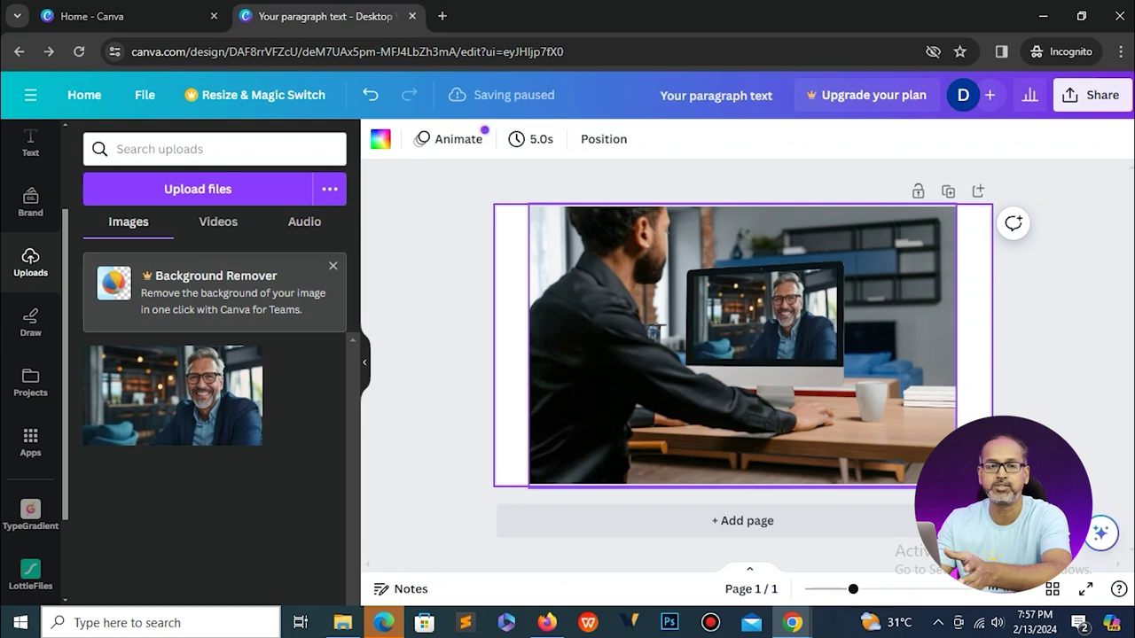
pyautogui.moveTo(173, 395); pyautogui.dragTo(766, 315)
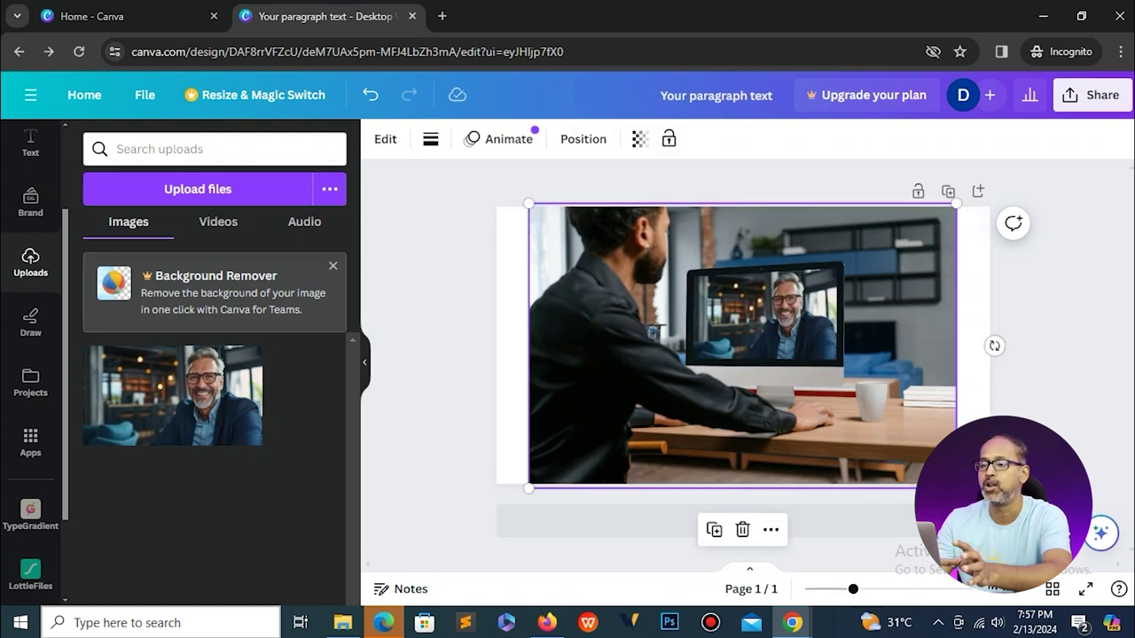
# Open the mockup's image crop settings in the Mockups app and enlarge the portrait beyond the crop frame on opposite corners.
pyautogui.scroll(-2, 30, 355)
pyautogui.click(30, 574)
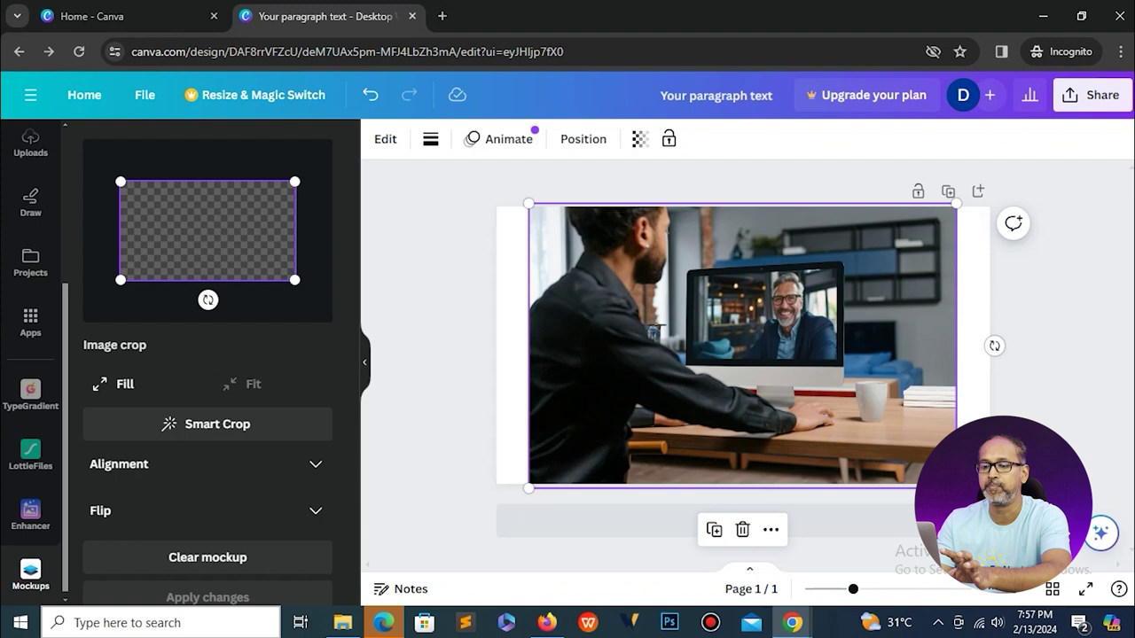
pyautogui.moveTo(296, 281); pyautogui.dragTo(309, 288)
pyautogui.moveTo(121, 181)
pyautogui.mouseDown()
pyautogui.moveTo(83, 161)
pyautogui.moveTo(105, 173)
pyautogui.mouseUp()
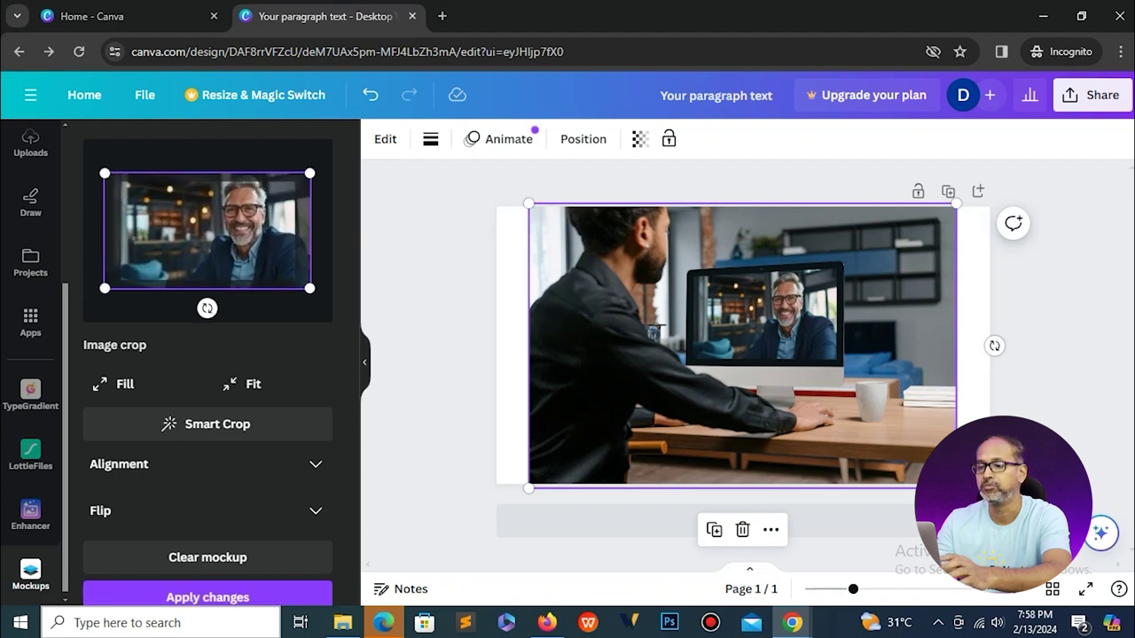
# Try the Fill and Fit image crops on the mockup's portrait and use Smart Crop.
pyautogui.scroll(-1, 124, 337)
pyautogui.click(124, 363)
pyautogui.click(253, 363)
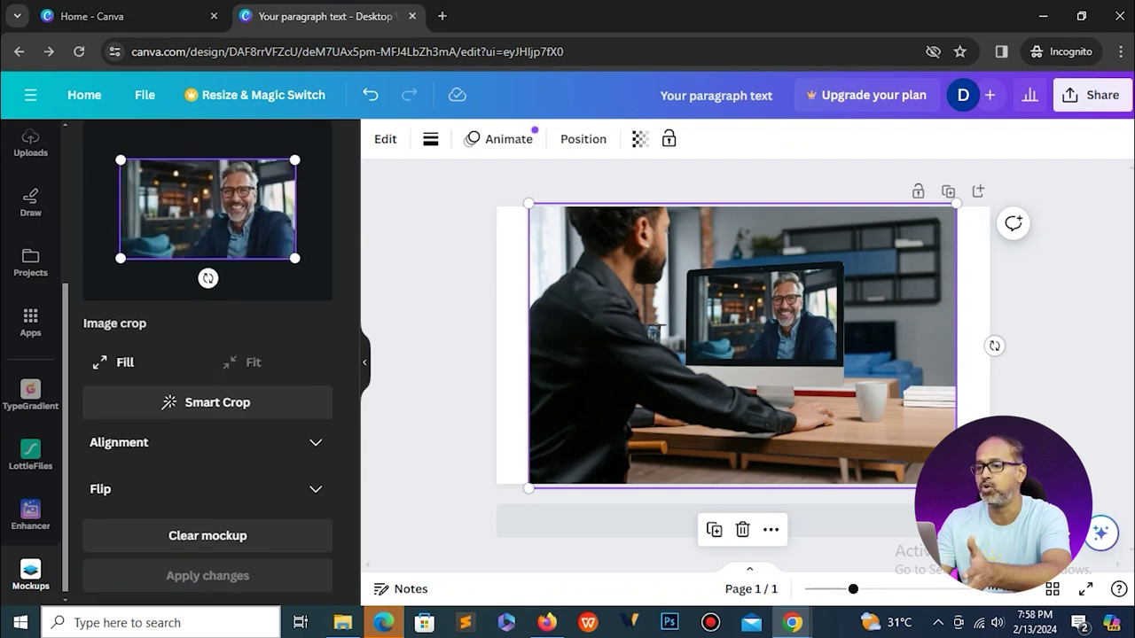
pyautogui.click(207, 403)
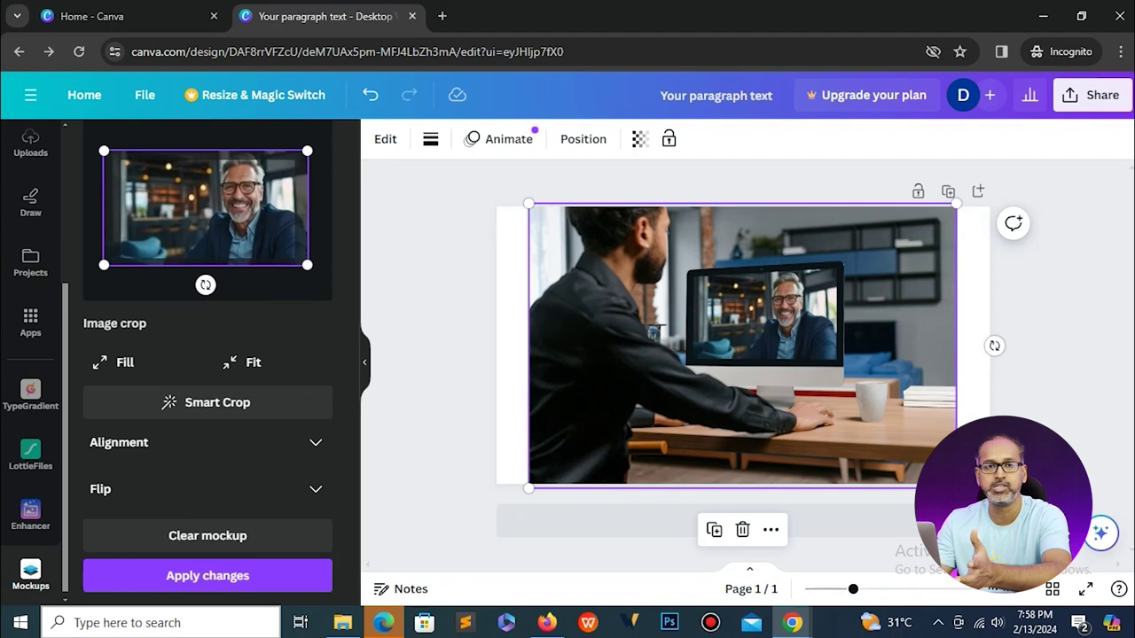
# Rotate the portrait slightly clockwise in the crop frame, enlarge it to cover the frame and apply the changes to the mockup.
pyautogui.moveTo(205, 284); pyautogui.dragTo(193, 283)
pyautogui.moveTo(297, 281); pyautogui.dragTo(308, 290)
pyautogui.moveTo(114, 135); pyautogui.dragTo(110, 131)
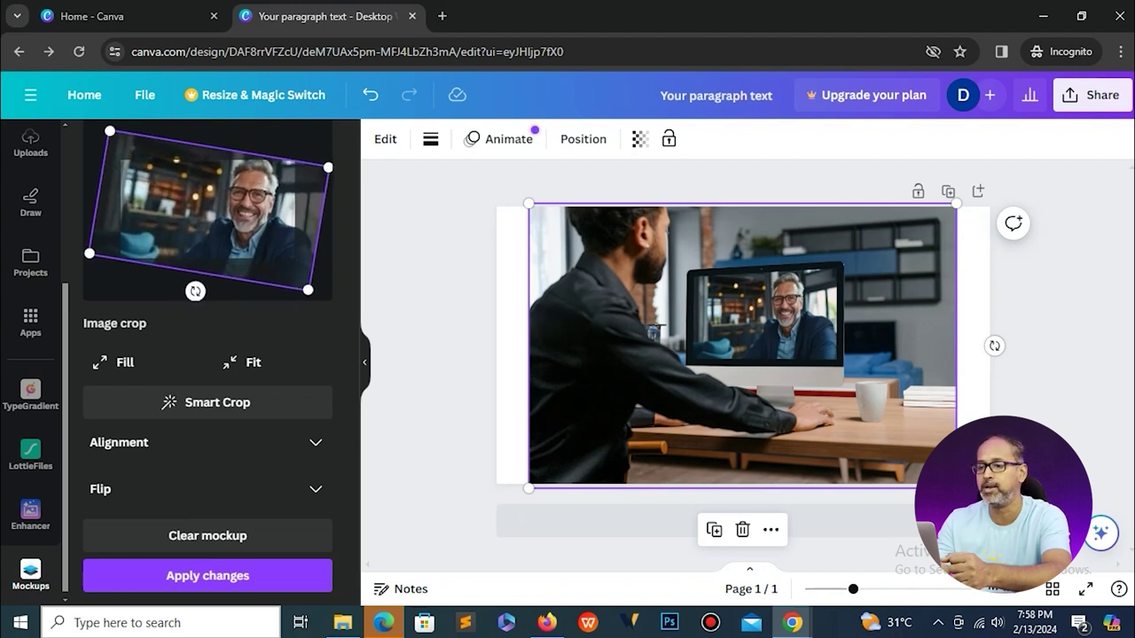
pyautogui.click(208, 576)
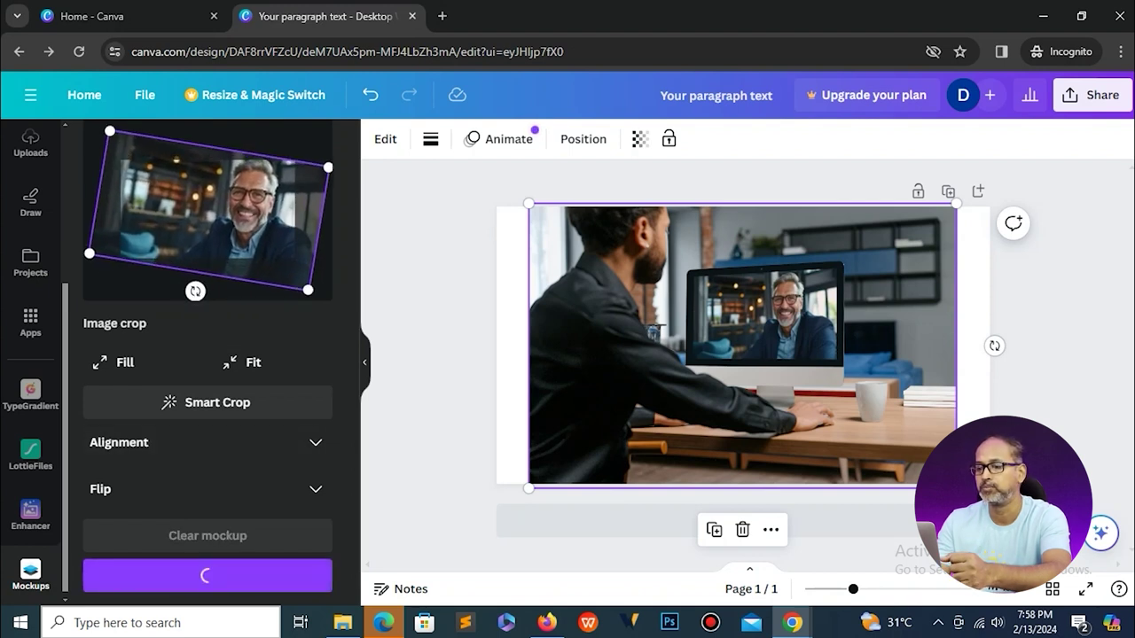
# Show the crop's alignment options, try Center, and shrink the tilted portrait toward the upper-left part of the crop frame.
pyautogui.click(207, 442)
pyautogui.scroll(-2, 208, 443)
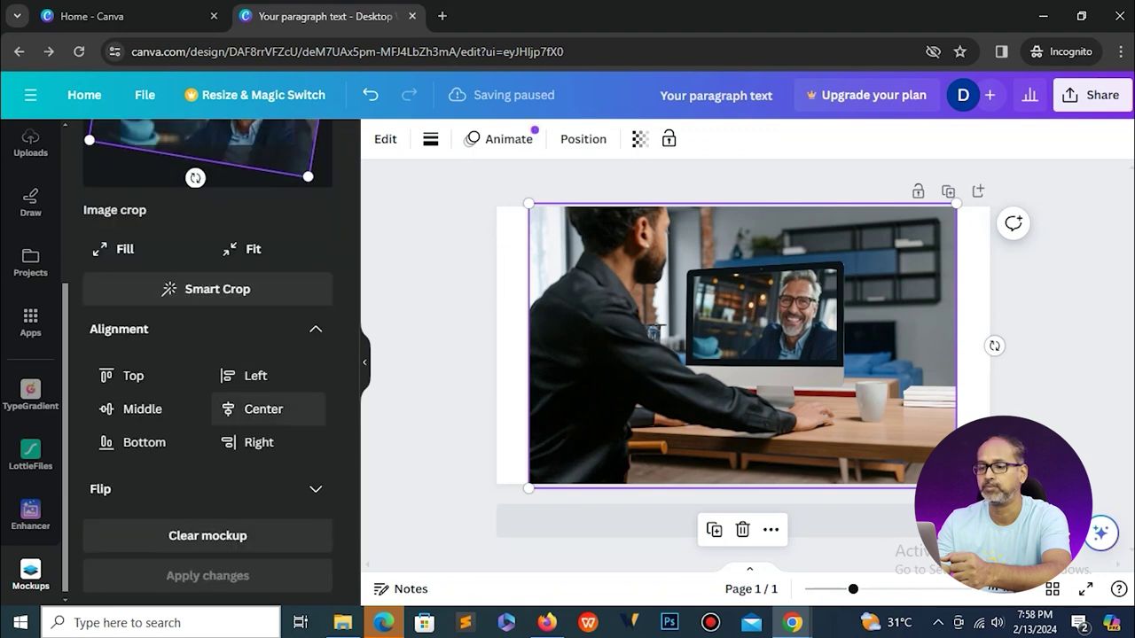
pyautogui.click(267, 408)
pyautogui.scroll(2, 267, 409)
pyautogui.moveTo(307, 311); pyautogui.dragTo(231, 252)
pyautogui.moveTo(177, 206); pyautogui.dragTo(183, 216)
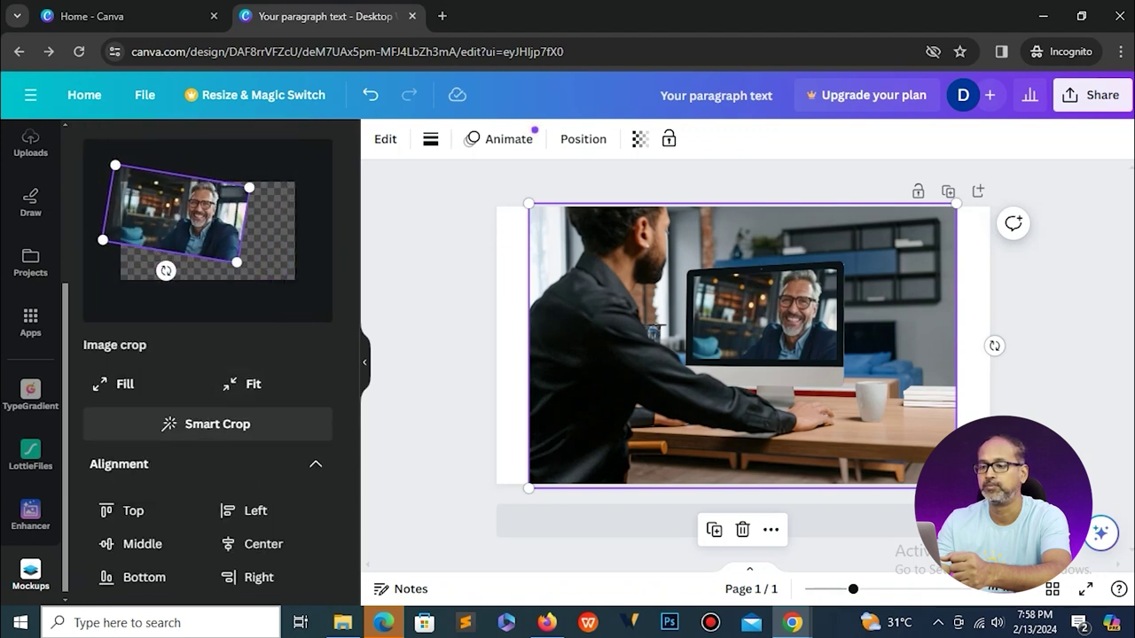
# Align the shrunken portrait to the Center of the crop frame and apply the changes to the mockup.
pyautogui.scroll(-2, 207, 355)
pyautogui.click(264, 375)
pyautogui.scroll(2, 264, 375)
pyautogui.click(264, 543)
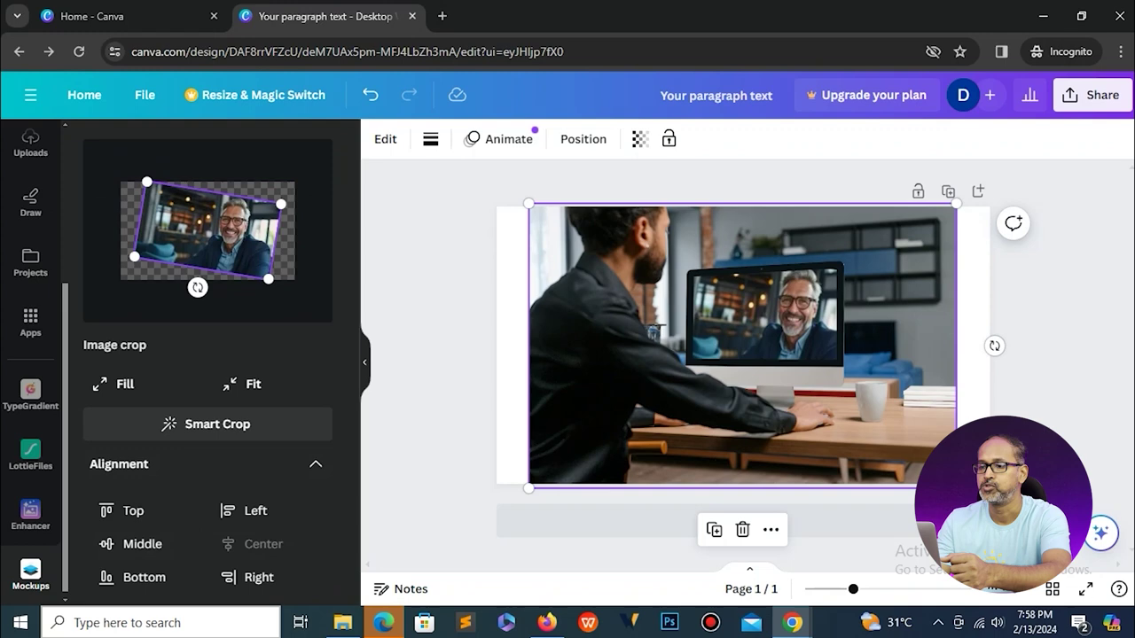
pyautogui.scroll(-2, 263, 532)
pyautogui.click(207, 576)
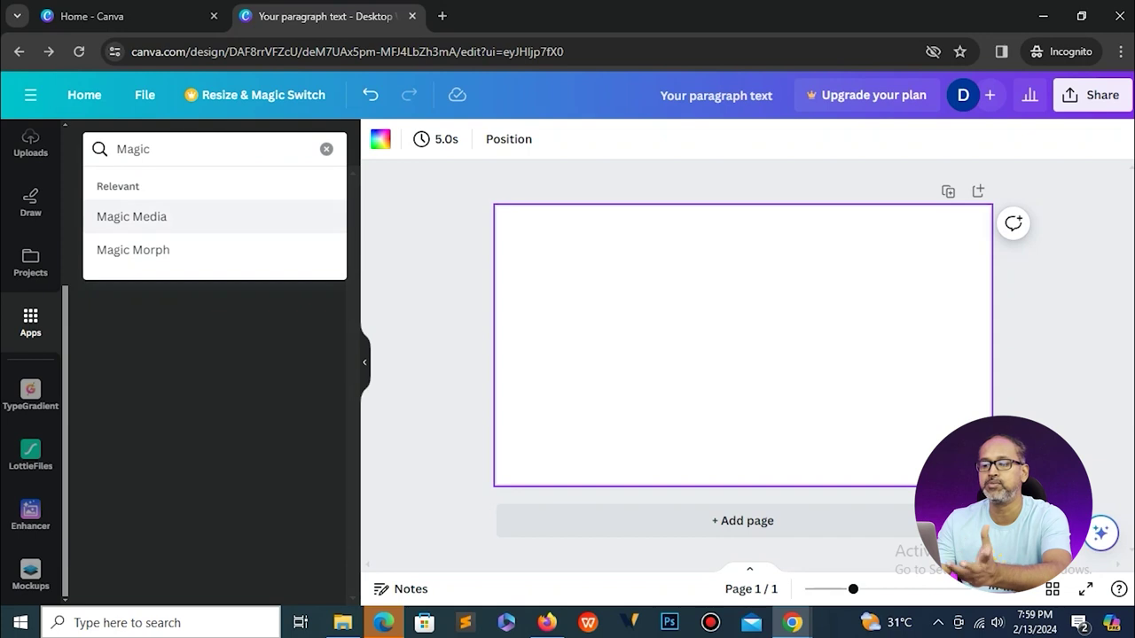
# Generate images for "Men with coffee cup" in Magic Media and generate more like the first result.
pyautogui.click(131, 217)
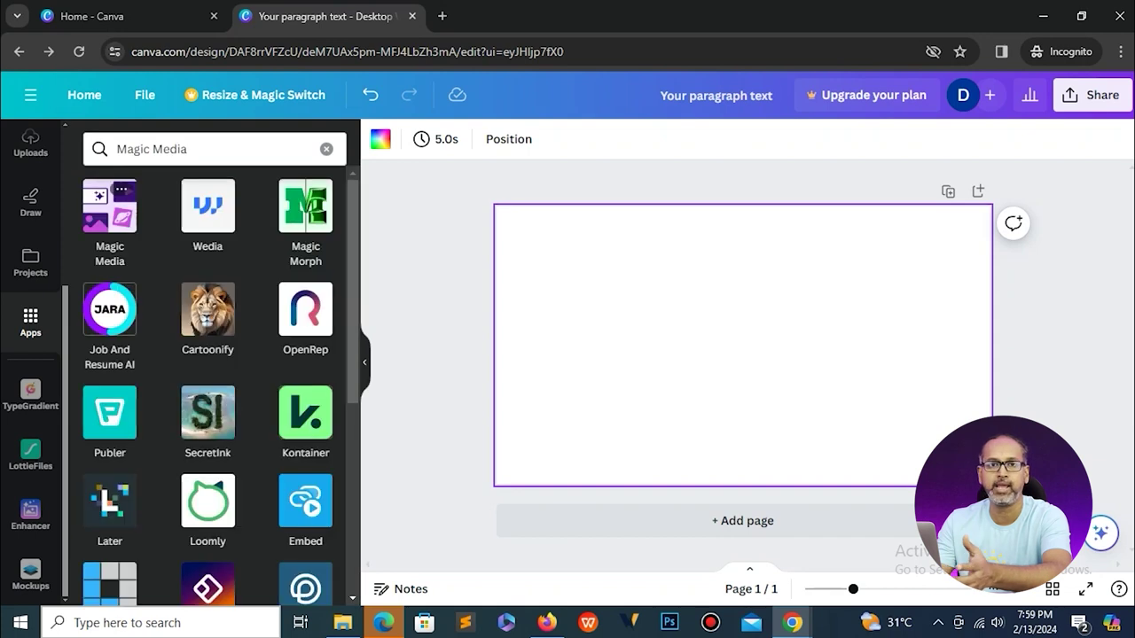
pyautogui.click(110, 206)
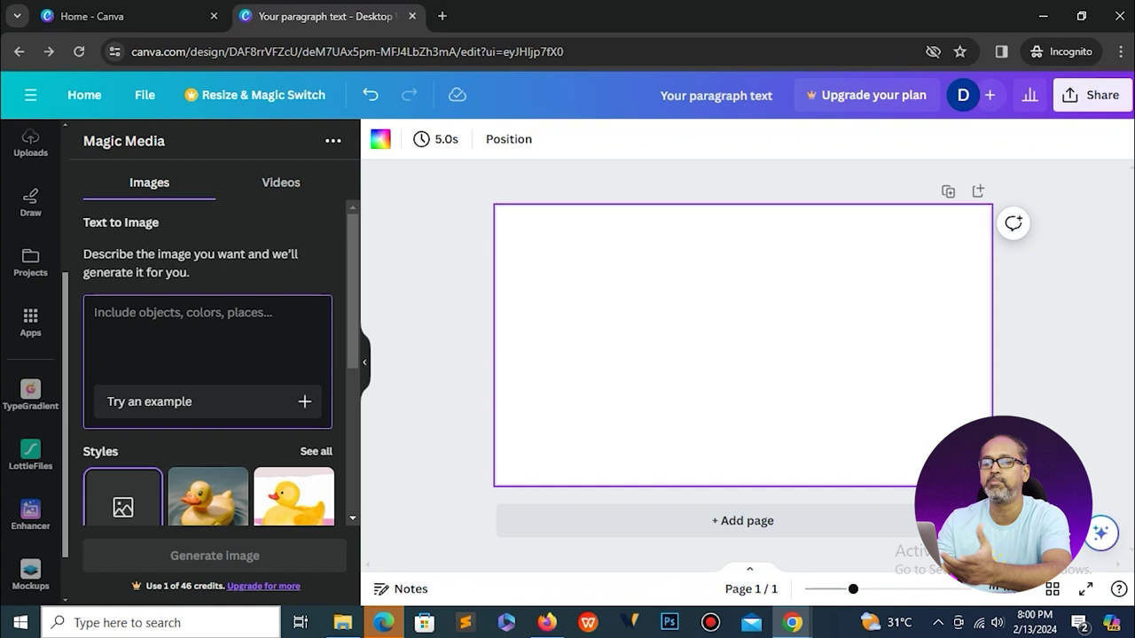
pyautogui.write('Men with coffee cup')
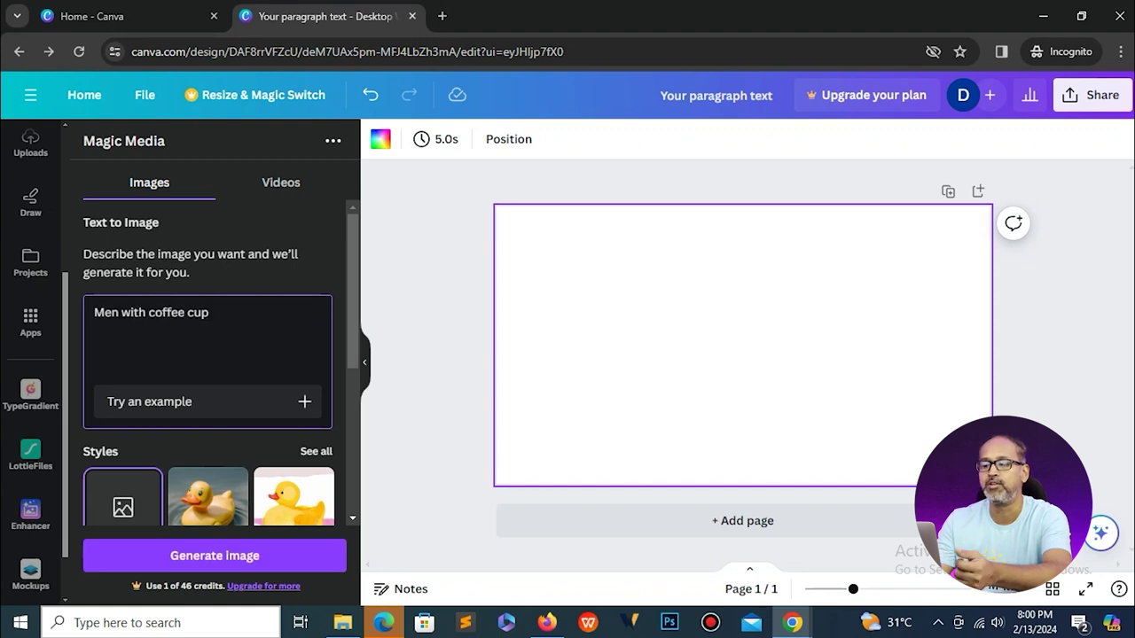
pyautogui.press('Return')
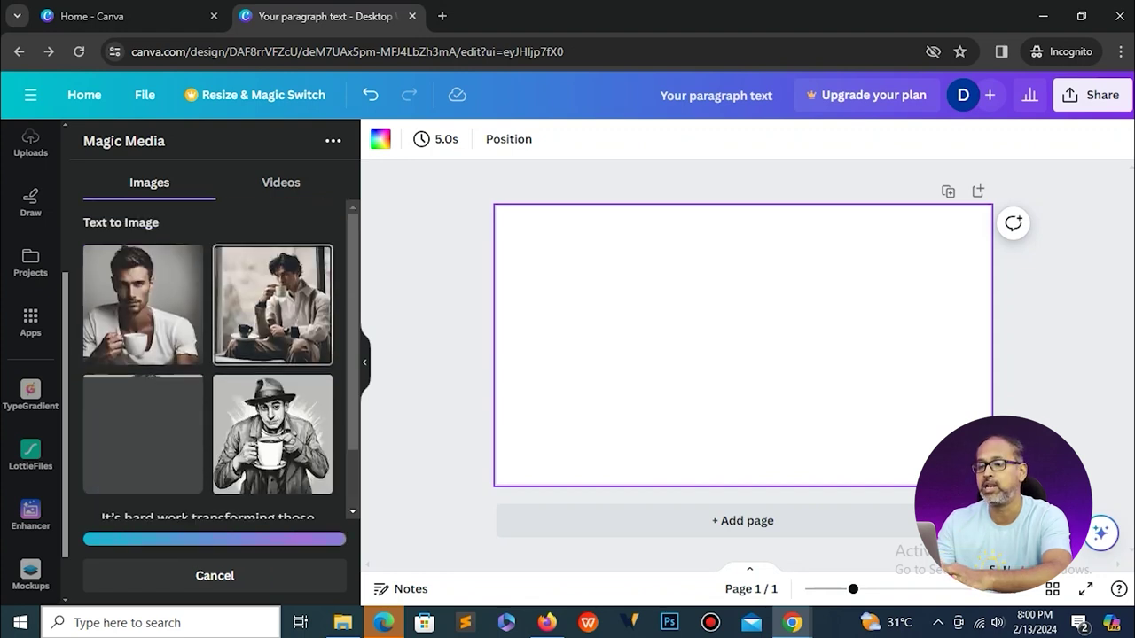
pyautogui.click(185, 261)
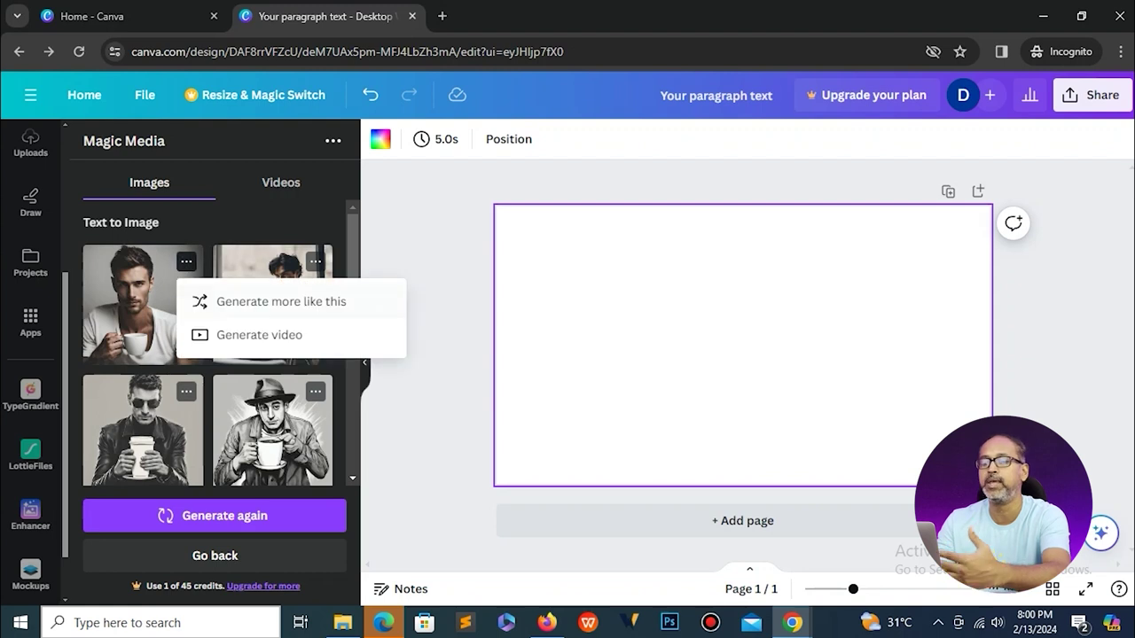
pyautogui.click(281, 302)
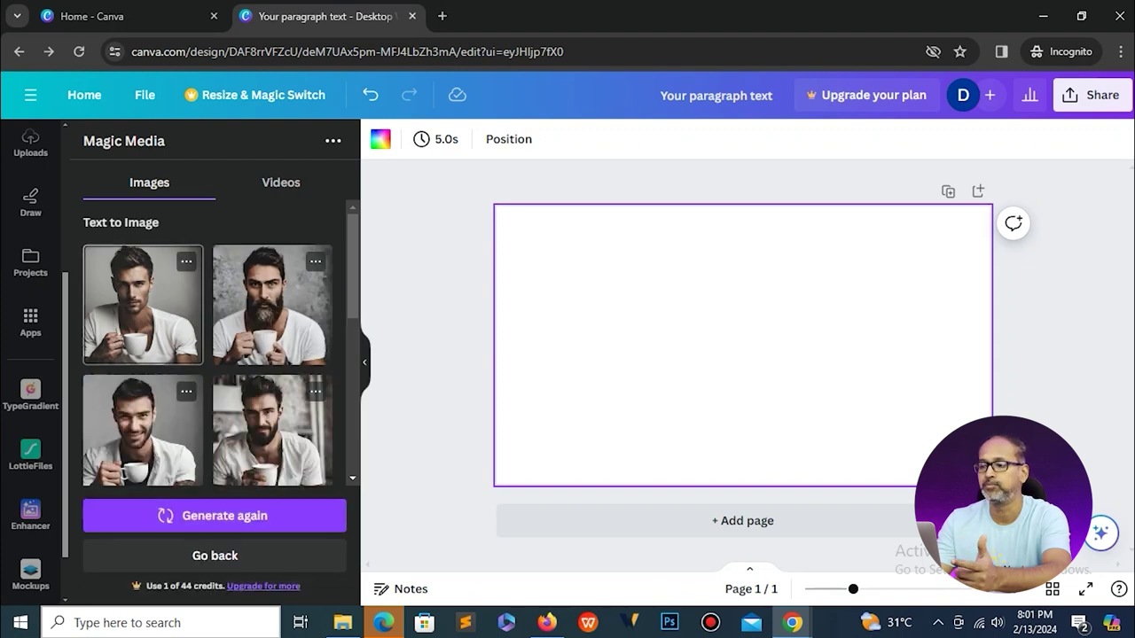
# Add the first generated coffee-cup image to the page, enlarge it to full page height and place it at the left edge.
pyautogui.click(142, 304)
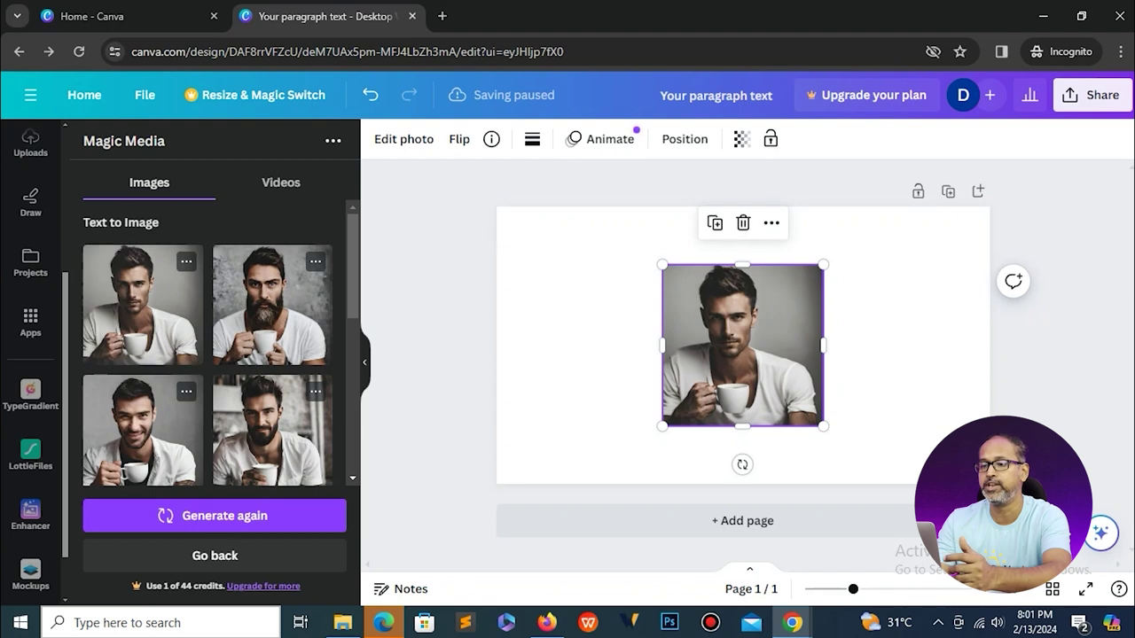
pyautogui.moveTo(663, 427); pyautogui.dragTo(604, 483)
pyautogui.moveTo(824, 265); pyautogui.dragTo(881, 207)
pyautogui.moveTo(869, 346); pyautogui.dragTo(762, 348)
# Try to generate a video from the first generated coffee-cup image.
pyautogui.click(280, 182)
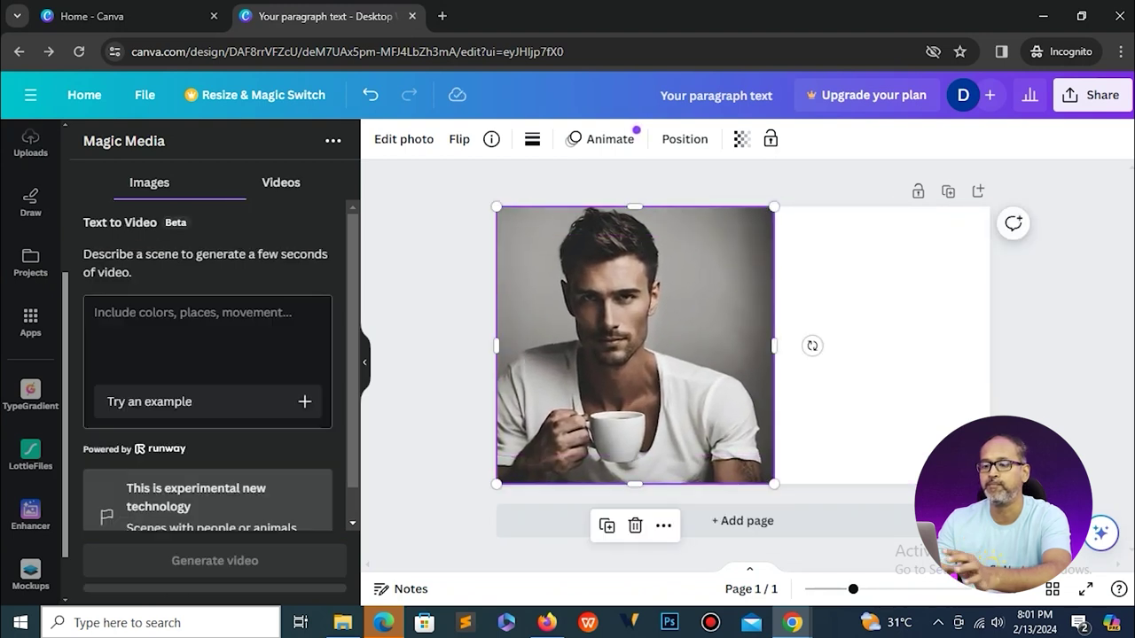
pyautogui.click(149, 182)
pyautogui.click(186, 260)
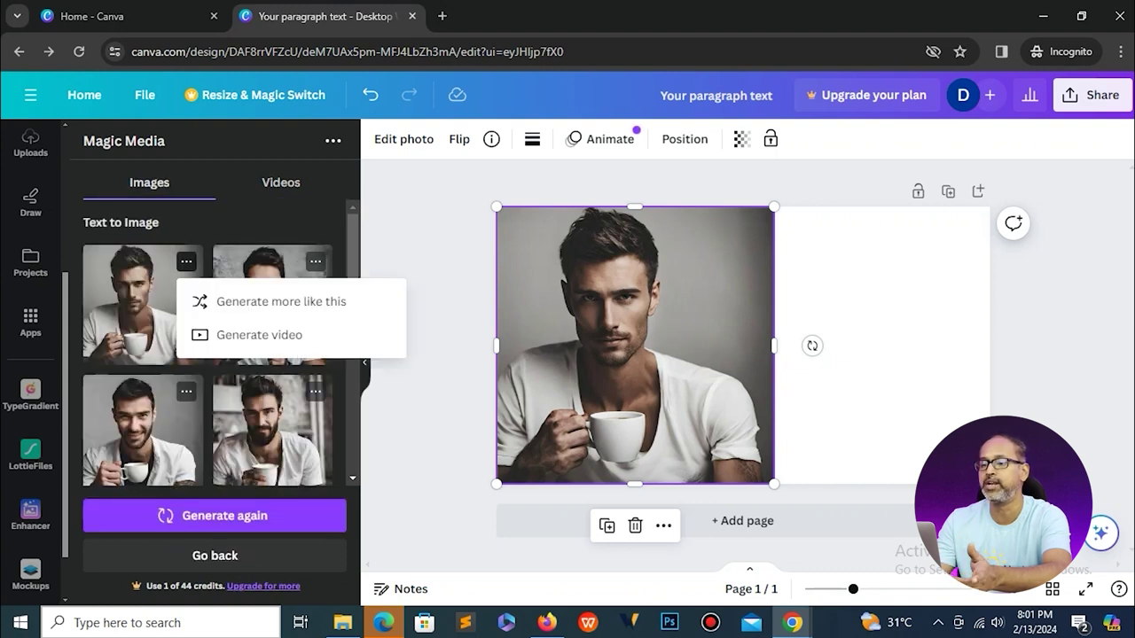
pyautogui.click(259, 335)
# Generate a text-to-video clip from the description "Men with coffee cup" and add it to the design.
pyautogui.write('M')
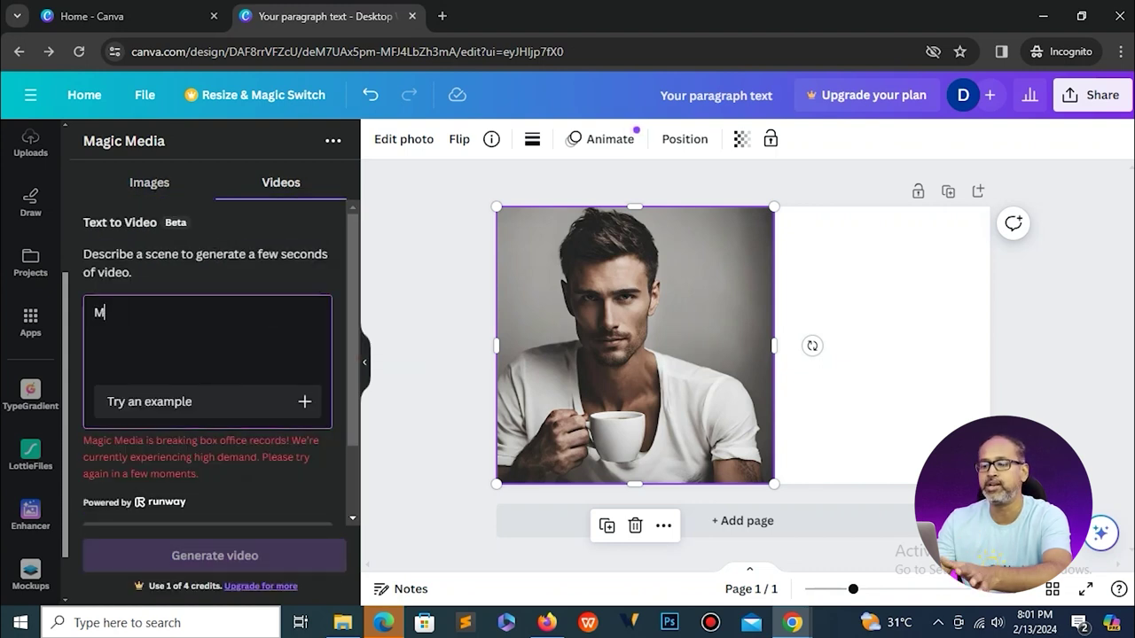
pyautogui.write('en with coffee cup')
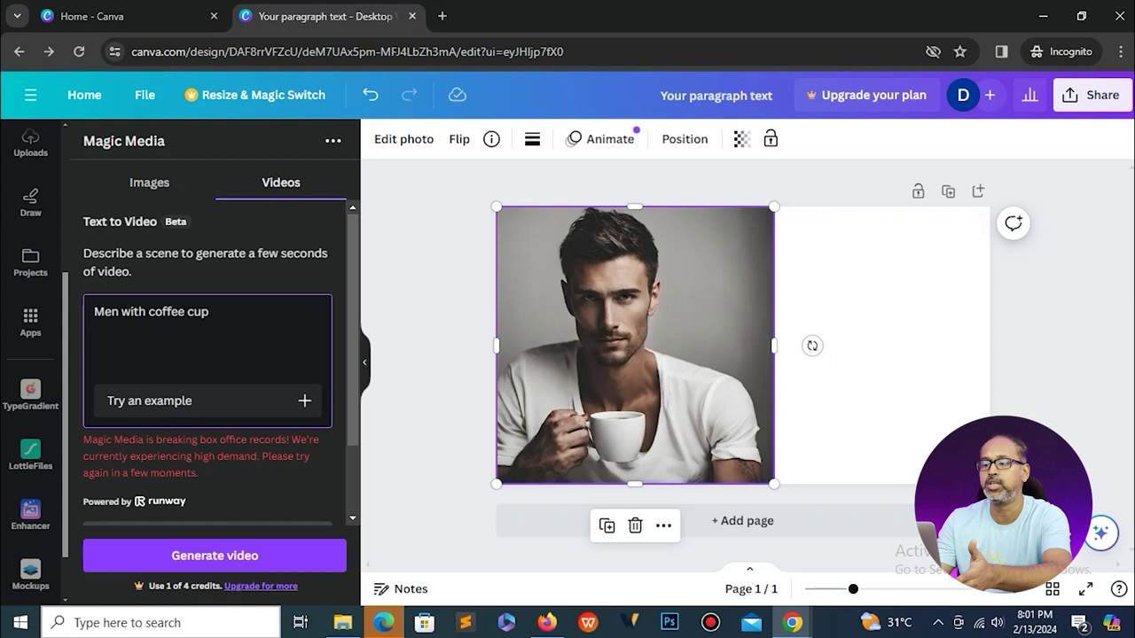
pyautogui.click(215, 556)
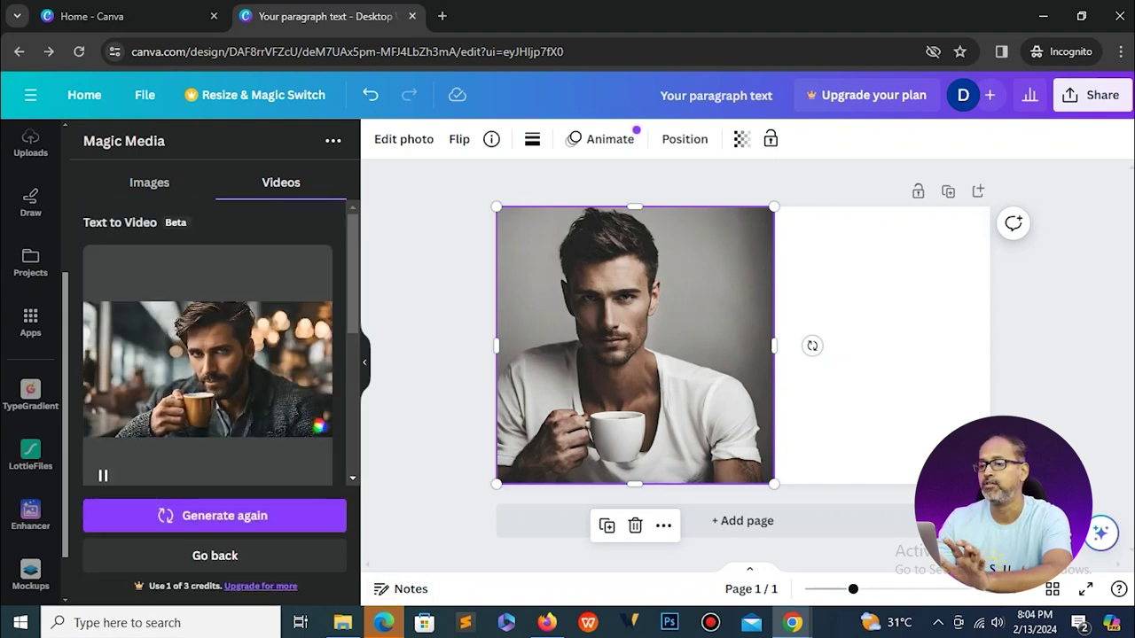
pyautogui.click(207, 369)
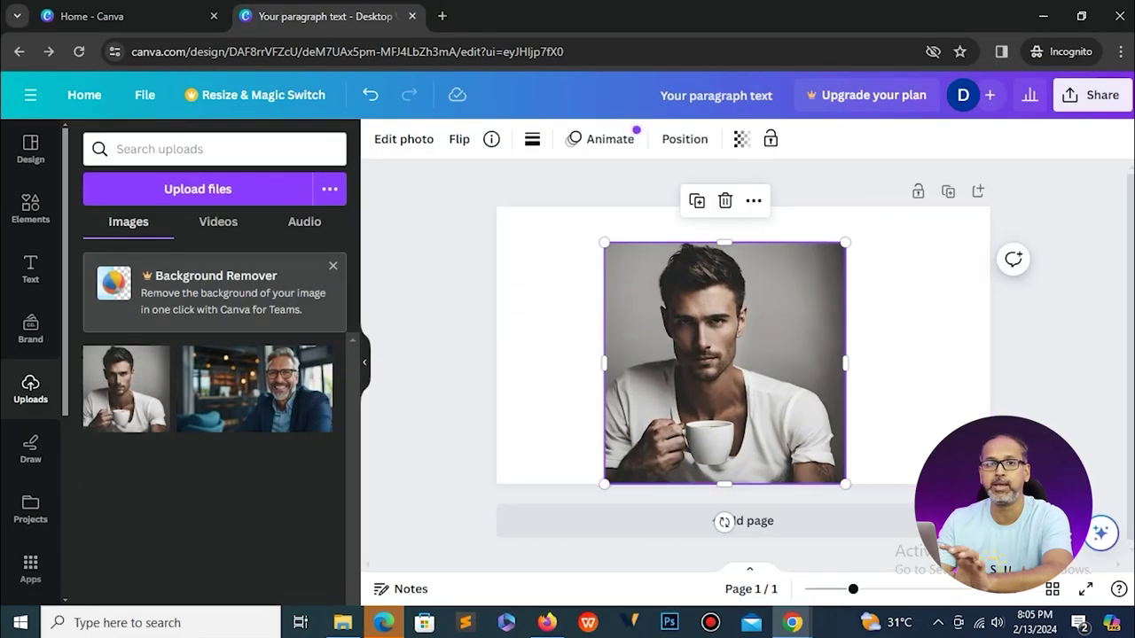
# Enlarge the coffee-cup photo to full page height and open the Face Retouch effect for it.
pyautogui.moveTo(845, 242); pyautogui.dragTo(881, 206)
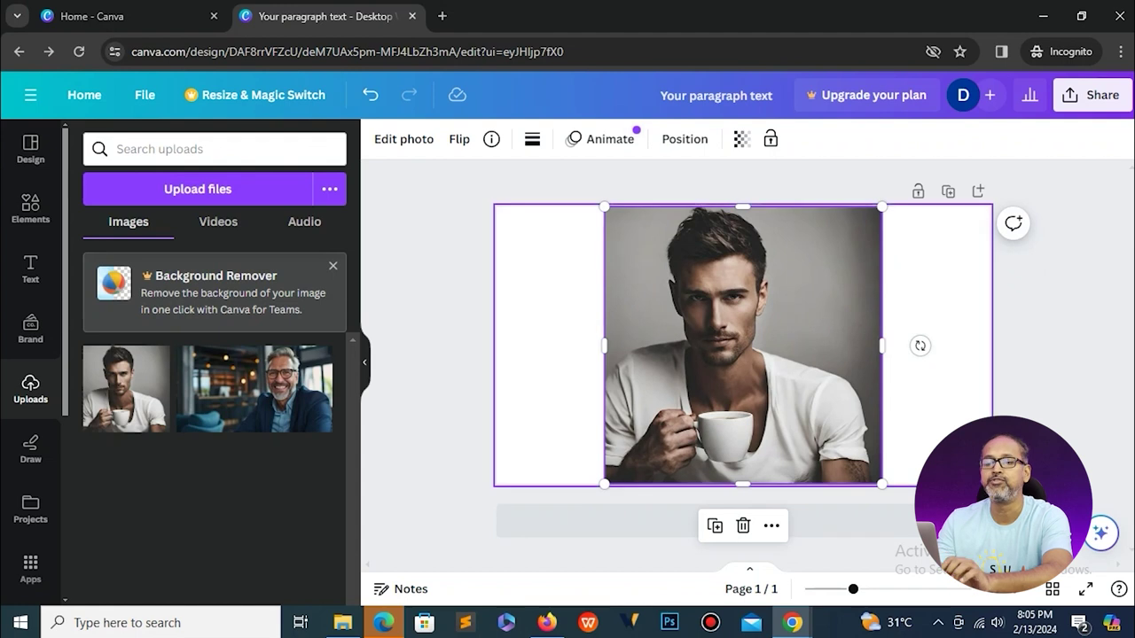
pyautogui.click(403, 139)
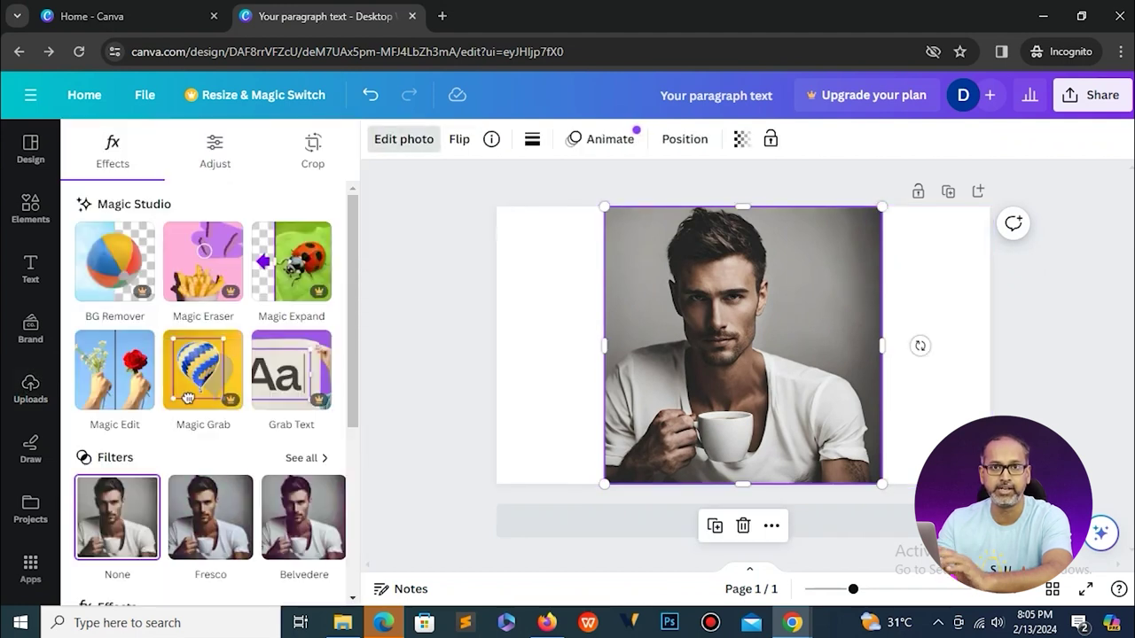
pyautogui.scroll(-3, 188, 398)
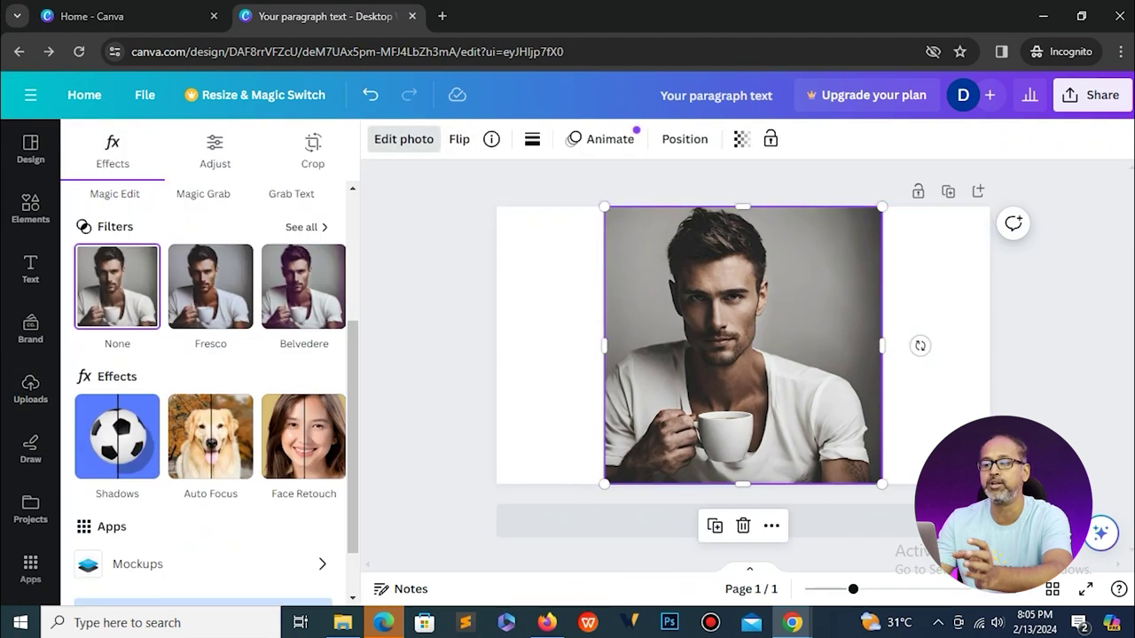
pyautogui.click(293, 417)
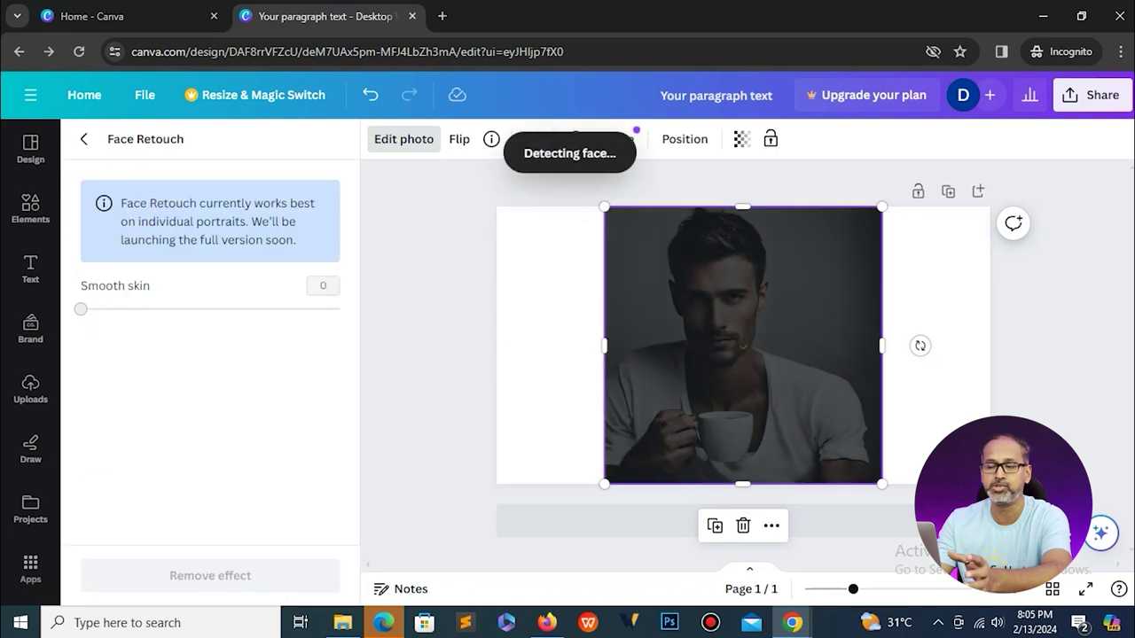
# Align the retouched photo with the page's right edge and place a duplicate at the left edge with Smooth skin set to 86.
pyautogui.moveTo(743, 346); pyautogui.dragTo(851, 346)
pyautogui.hotkey('ctrl', 'd')
pyautogui.click(621, 351)
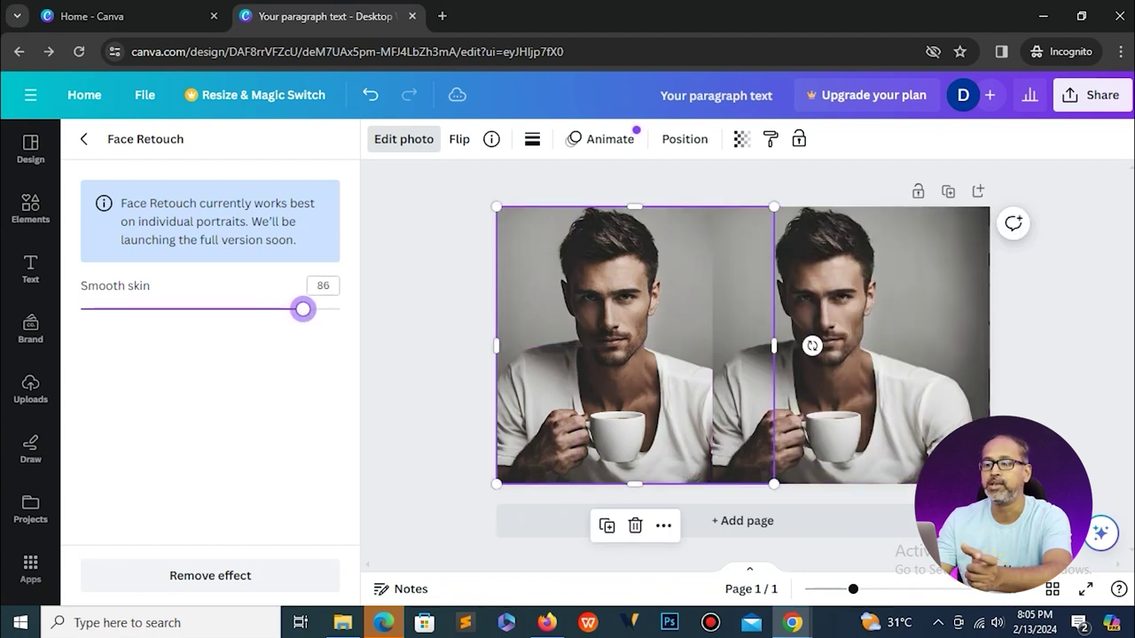
# Trim the left copy's inner edge toward the page middle and compare the skin smoothing on both photos up close.
pyautogui.moveTo(774, 345); pyautogui.dragTo(732, 346)
pyautogui.click(829, 348)
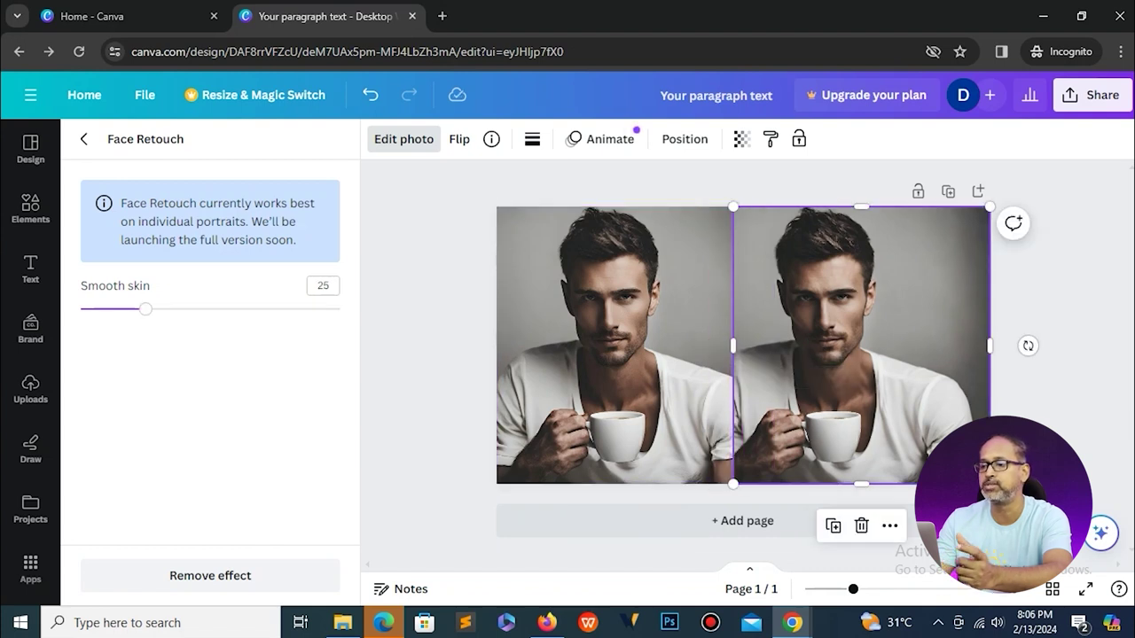
pyautogui.moveTo(853, 589); pyautogui.dragTo(872, 589)
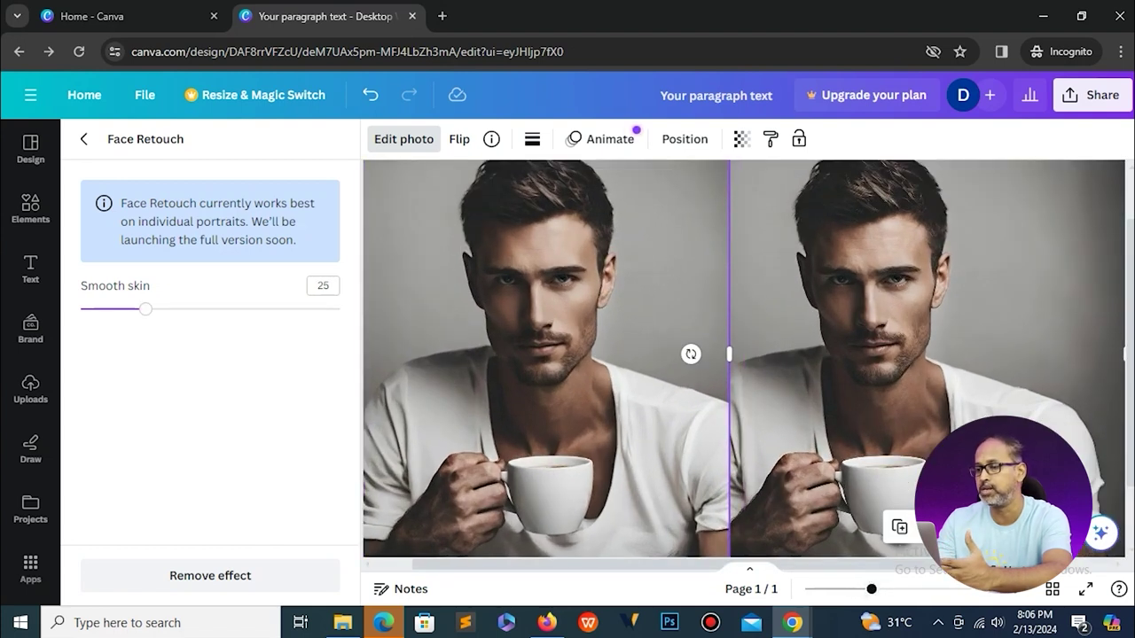
pyautogui.scroll(-3, 736, 346)
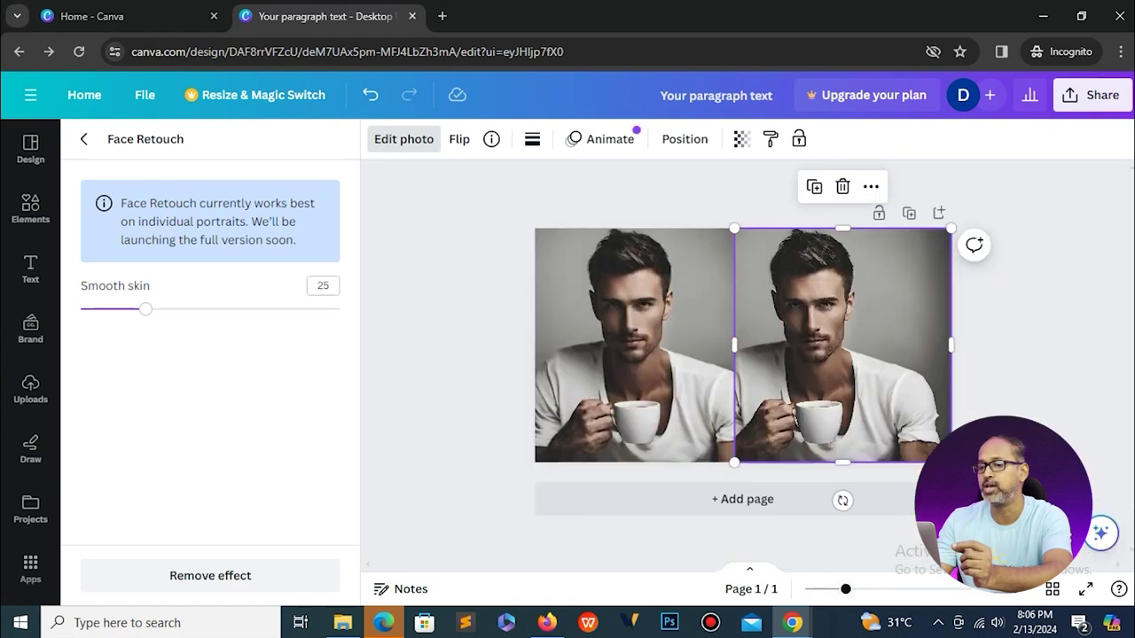
# Leave Face Retouch and open the Blur effect for the left photo.
pyautogui.click(83, 139)
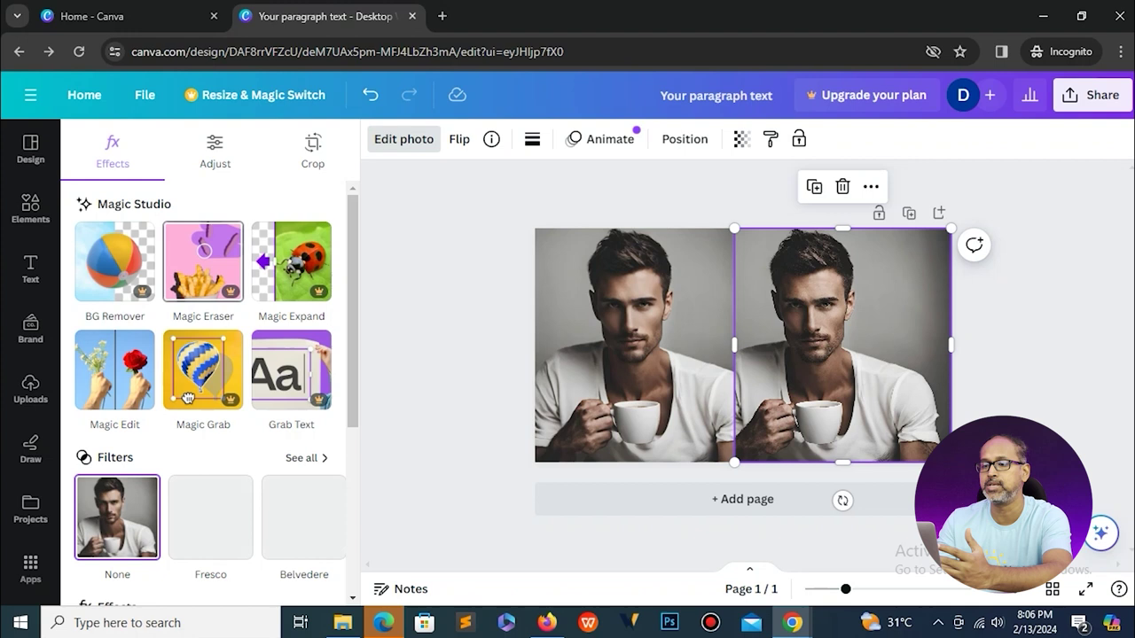
pyautogui.scroll(-5, 188, 398)
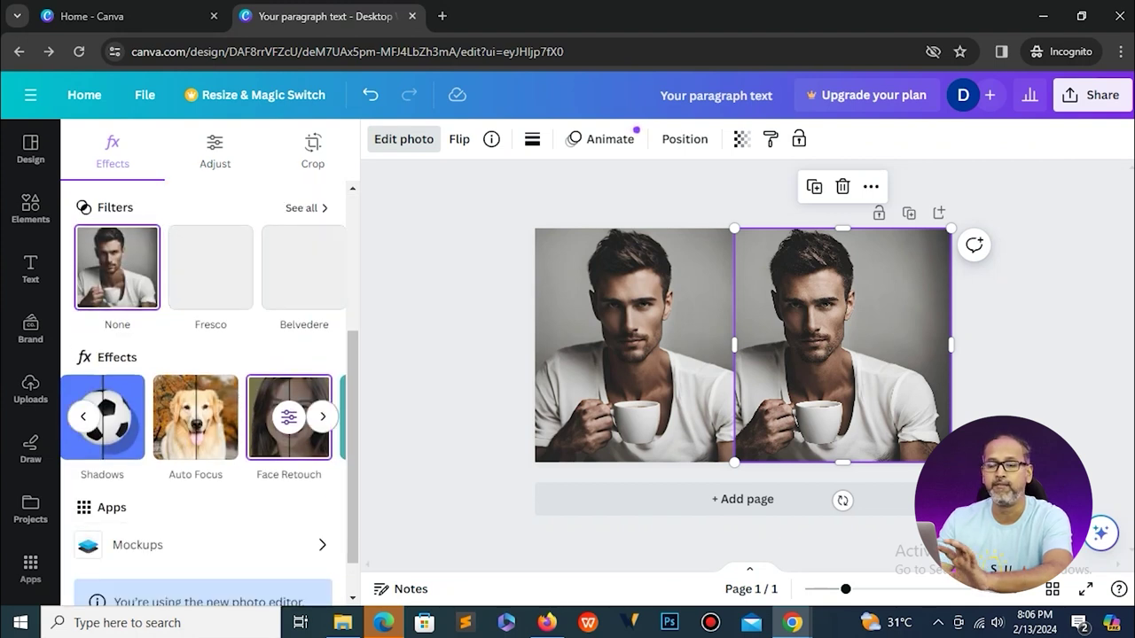
pyautogui.click(323, 416)
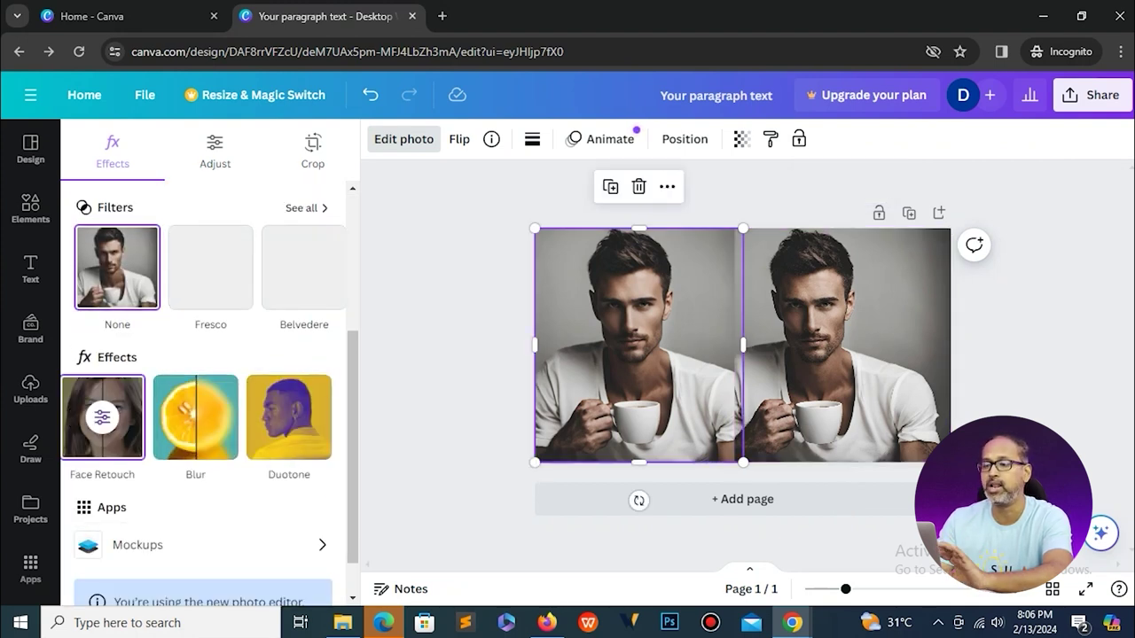
pyautogui.click(195, 418)
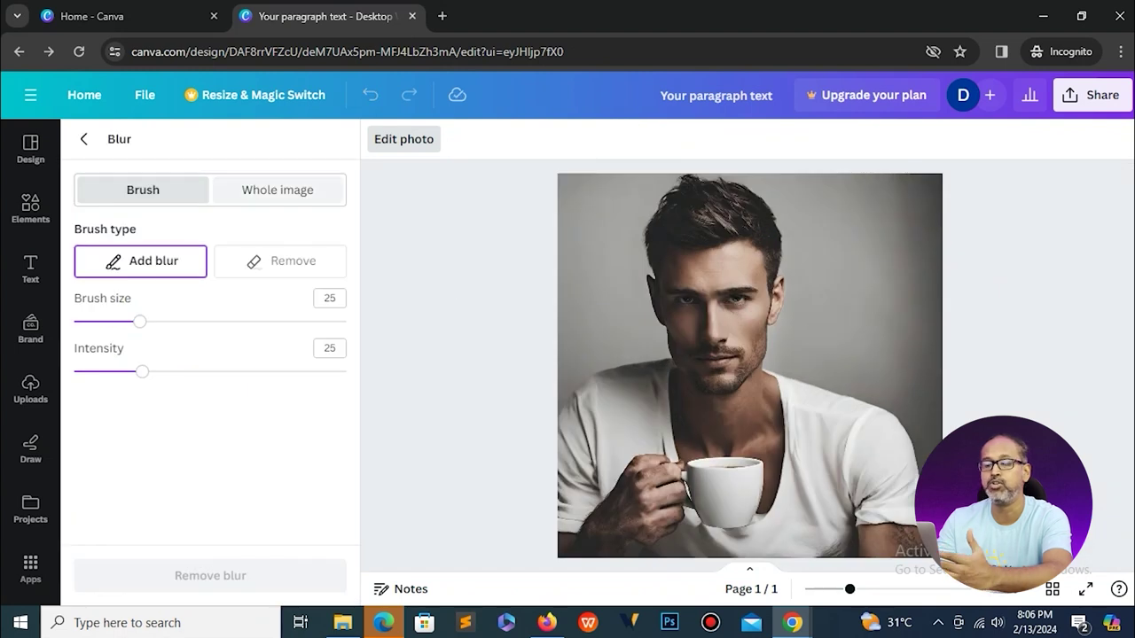
# Try a slight whole-image blur on the photo and return to brush blurring.
pyautogui.click(278, 190)
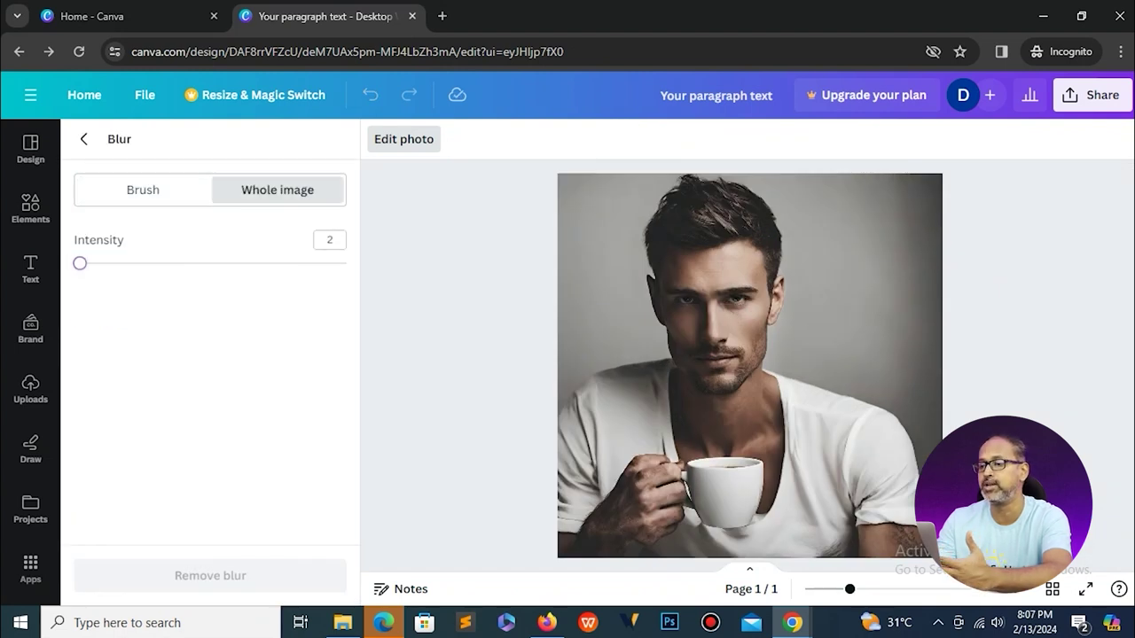
pyautogui.moveTo(80, 263)
pyautogui.mouseDown()
pyautogui.moveTo(169, 264)
pyautogui.moveTo(94, 264)
pyautogui.mouseUp()
pyautogui.click(143, 190)
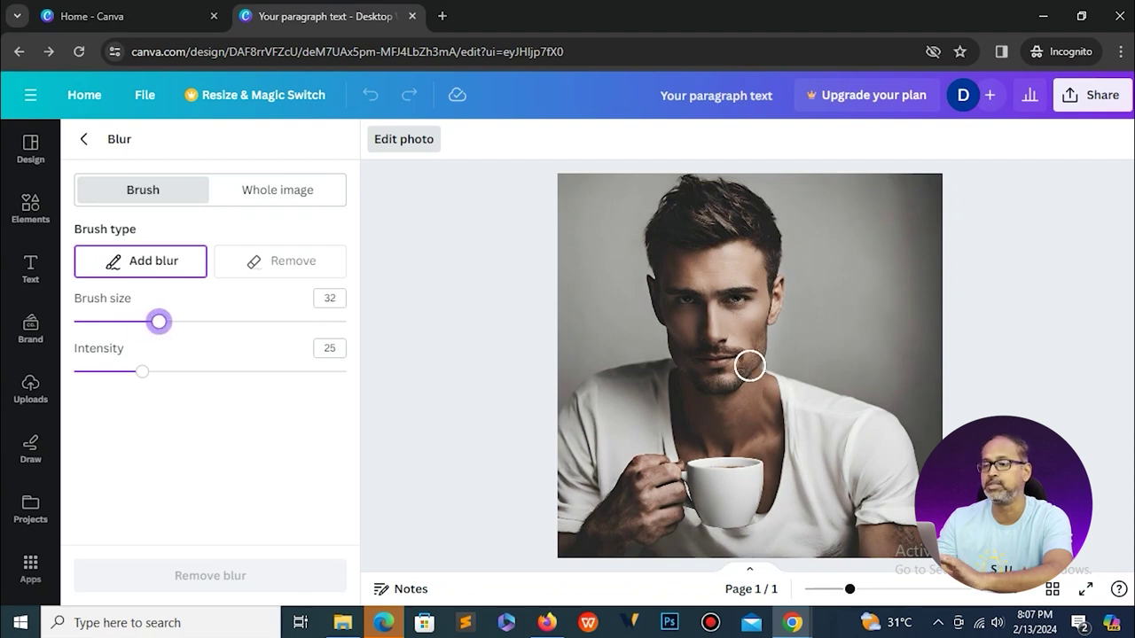
# Set the blur brush size to 42 and paint blur over the shoulder, arm and hand holding the cup.
pyautogui.moveTo(159, 322); pyautogui.dragTo(187, 322)
pyautogui.moveTo(587, 353)
pyautogui.mouseDown()
pyautogui.moveTo(577, 278)
pyautogui.moveTo(555, 232)
pyautogui.moveTo(554, 412)
pyautogui.moveTo(596, 354)
pyautogui.moveTo(647, 345)
pyautogui.moveTo(611, 285)
pyautogui.moveTo(564, 325)
pyautogui.moveTo(604, 167)
pyautogui.moveTo(639, 337)
pyautogui.moveTo(626, 269)
pyautogui.moveTo(634, 189)
pyautogui.moveTo(632, 211)
pyautogui.moveTo(666, 172)
pyautogui.moveTo(628, 226)
pyautogui.moveTo(630, 306)
pyautogui.moveTo(645, 336)
pyautogui.moveTo(631, 269)
pyautogui.mouseUp()
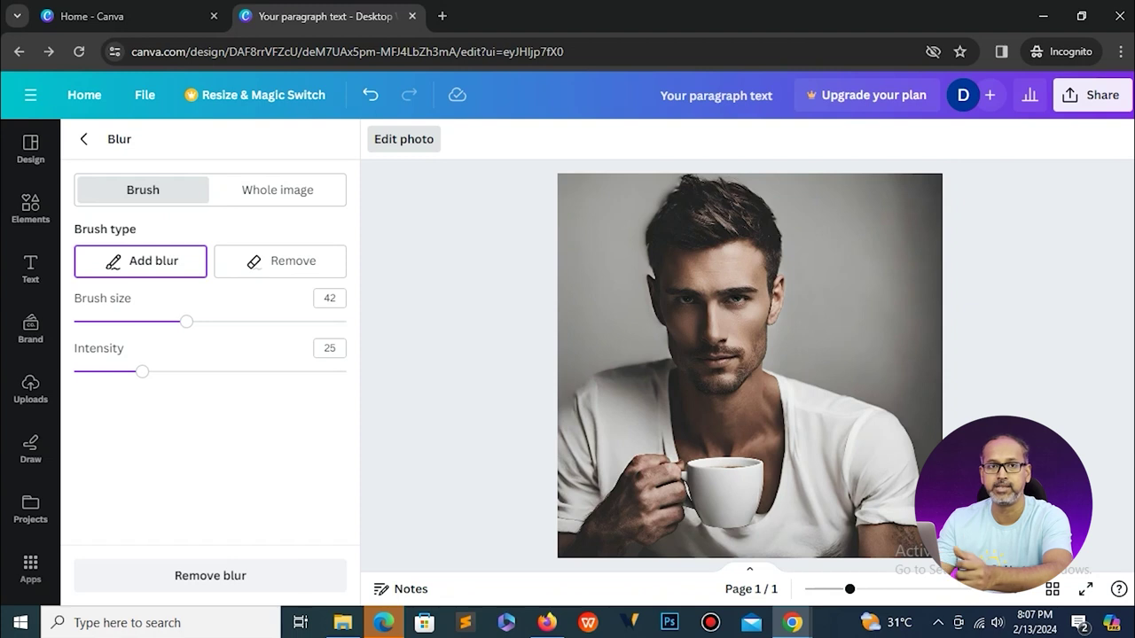
pyautogui.moveTo(606, 344)
pyautogui.mouseDown()
pyautogui.moveTo(568, 488)
pyautogui.moveTo(592, 485)
pyautogui.moveTo(599, 539)
pyautogui.moveTo(634, 554)
pyautogui.moveTo(648, 521)
pyautogui.moveTo(618, 565)
pyautogui.moveTo(720, 554)
pyautogui.moveTo(624, 395)
pyautogui.mouseUp()
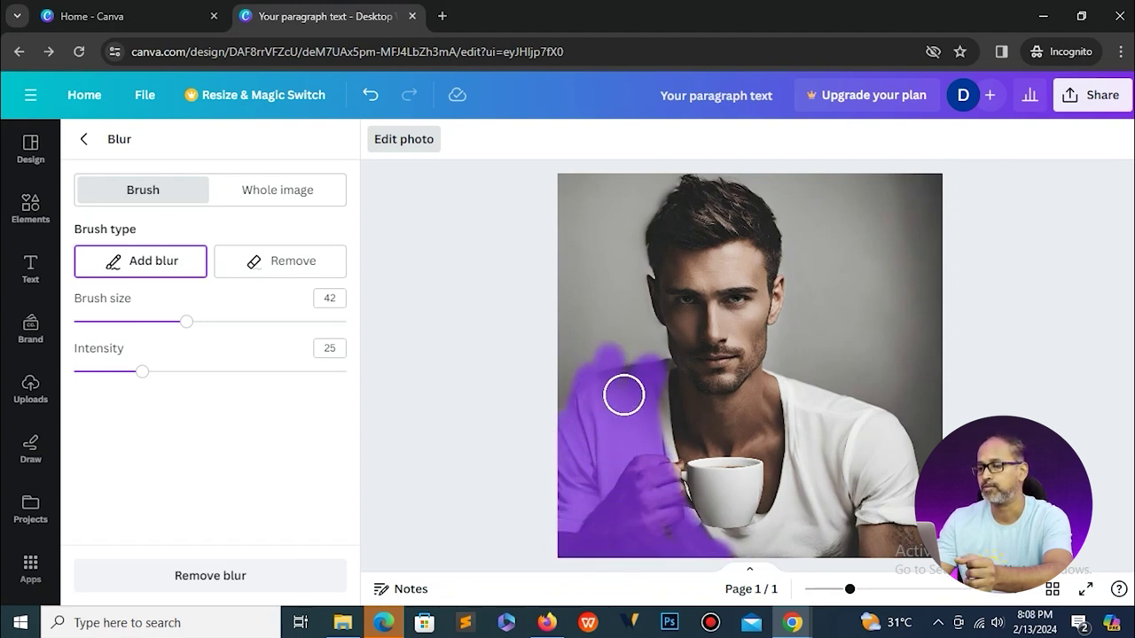